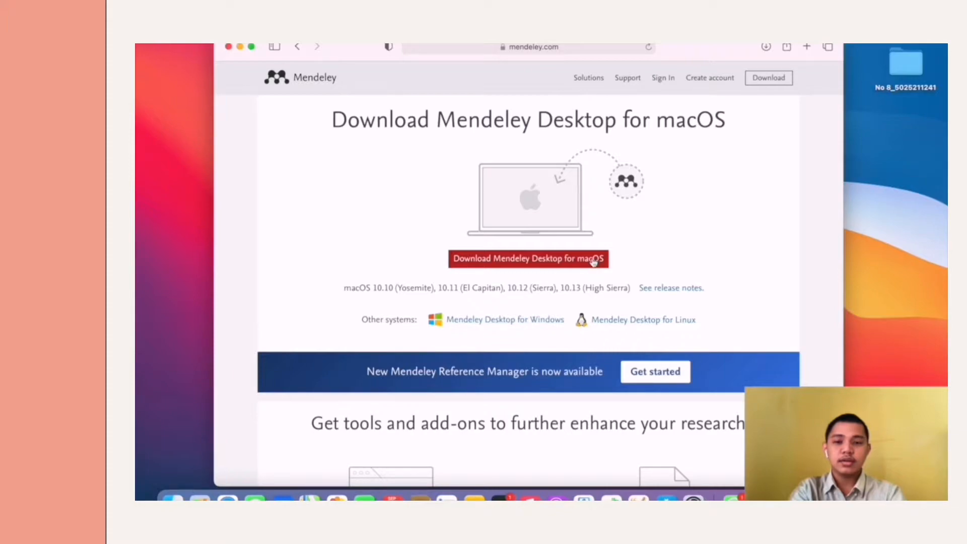
Step: Download Mendeley Desktop for macOS and open the downloaded disk image
{"action": "left_click", "coordinate": [568, 263]}
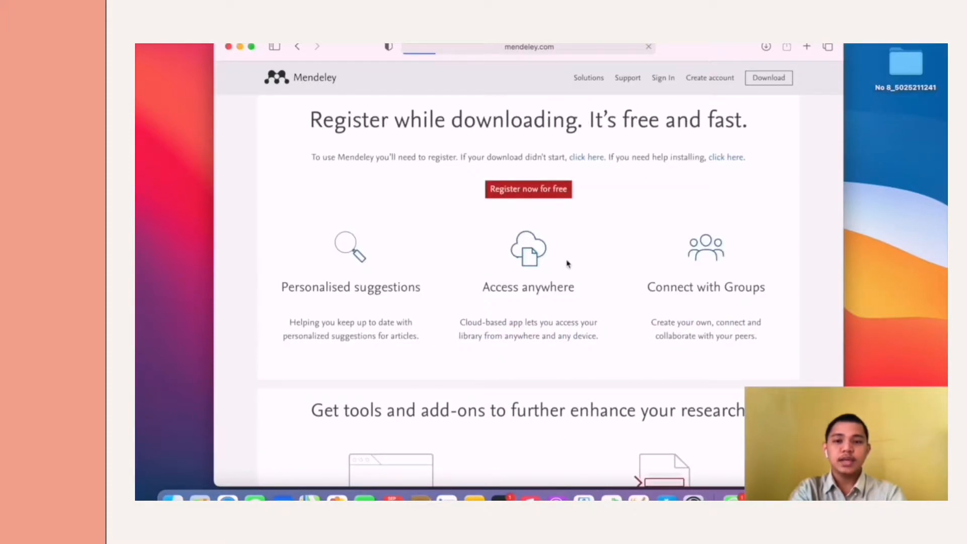
{"action": "left_click", "coordinate": [239, 46]}
{"action": "left_click", "coordinate": [832, 496]}
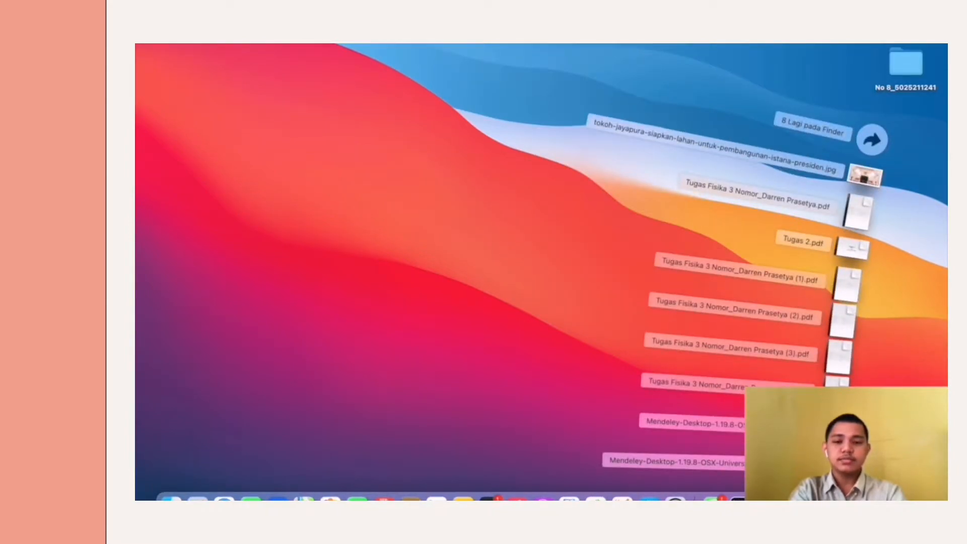
{"action": "left_click", "coordinate": [834, 427]}
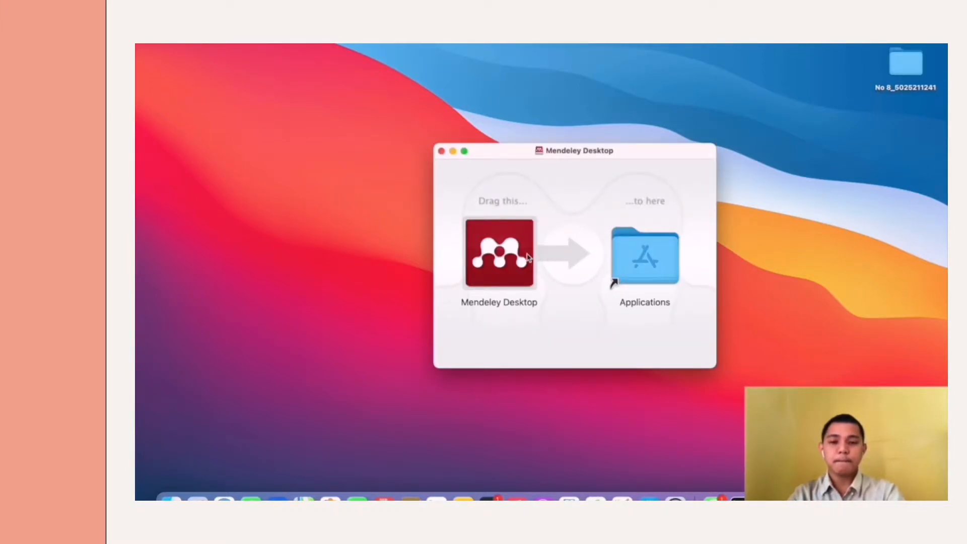
Step: Install Mendeley Desktop into the Applications folder and try to launch it from there
{"action": "left_click_drag", "start_coordinate": [527, 257], "coordinate": [651, 263]}
{"action": "double_click", "coordinate": [651, 263]}
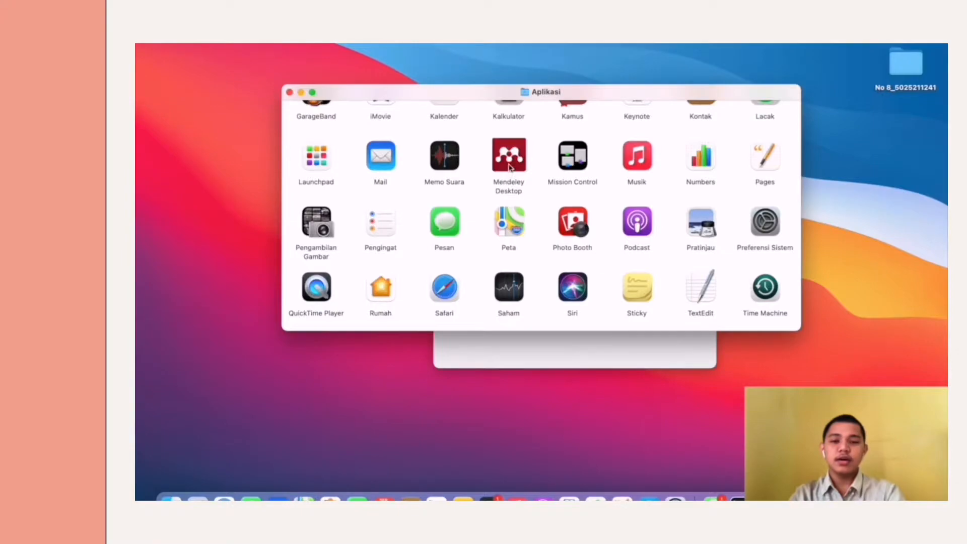
{"action": "scroll", "coordinate": [510, 176], "scroll_direction": "up", "scroll_amount": 3}
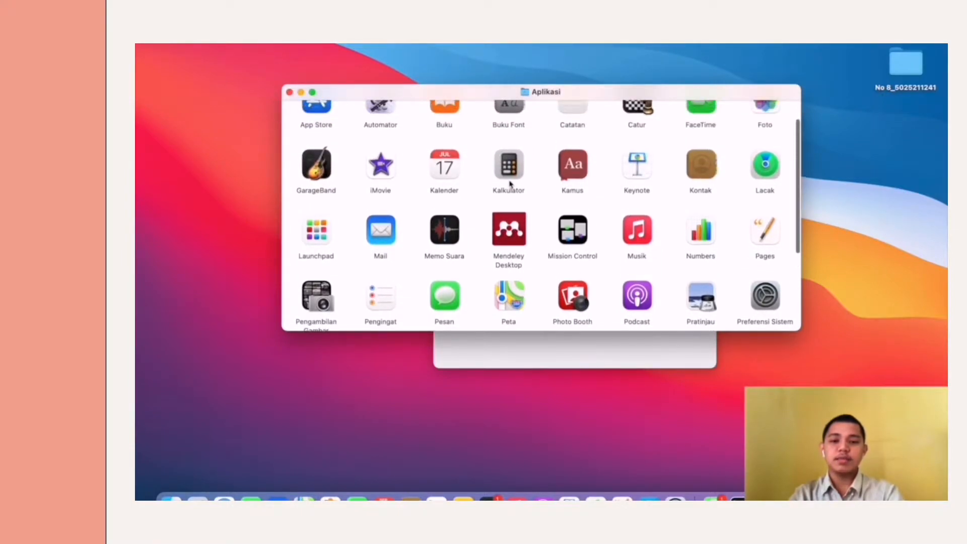
{"action": "scroll", "coordinate": [535, 202], "scroll_direction": "down", "scroll_amount": 1}
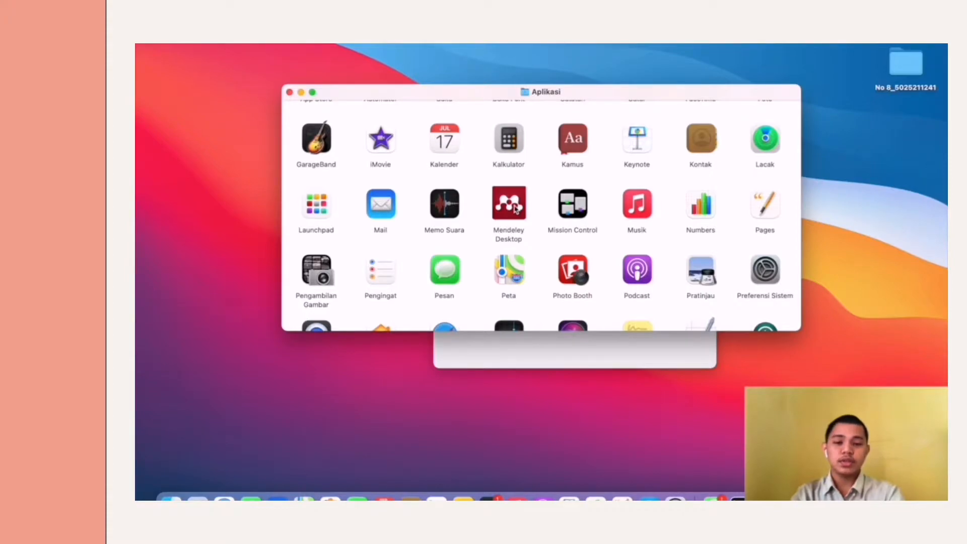
{"action": "double_click", "coordinate": [515, 210]}
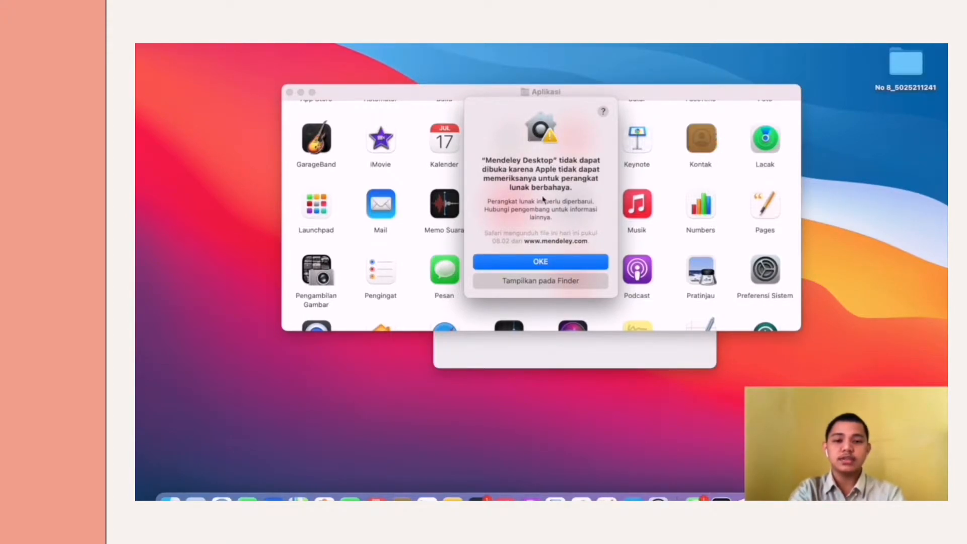
Step: Dismiss the macOS security warning, close the security and privacy settings, and launch Mendeley Desktop from Applications again
{"action": "left_click", "coordinate": [544, 265]}
{"action": "left_click", "coordinate": [302, 92]}
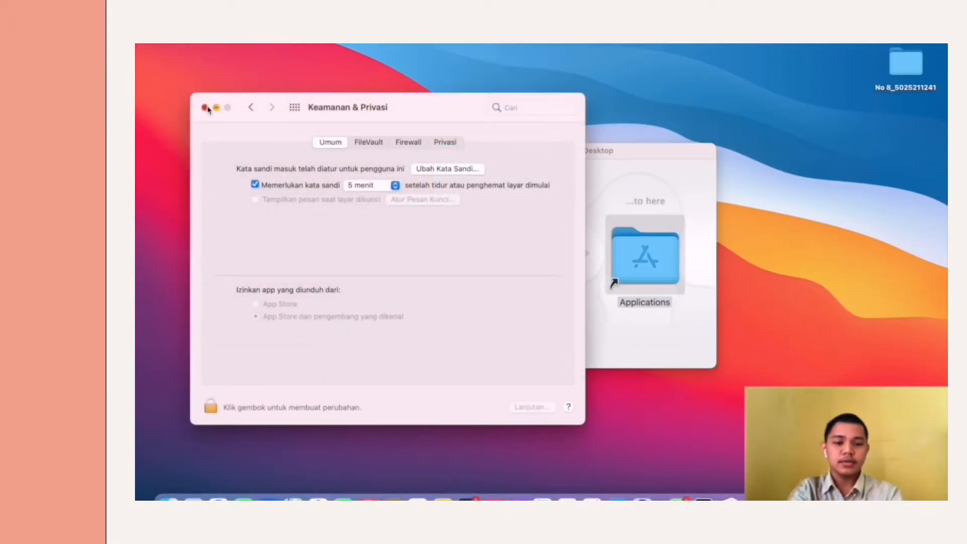
{"action": "left_click", "coordinate": [204, 107]}
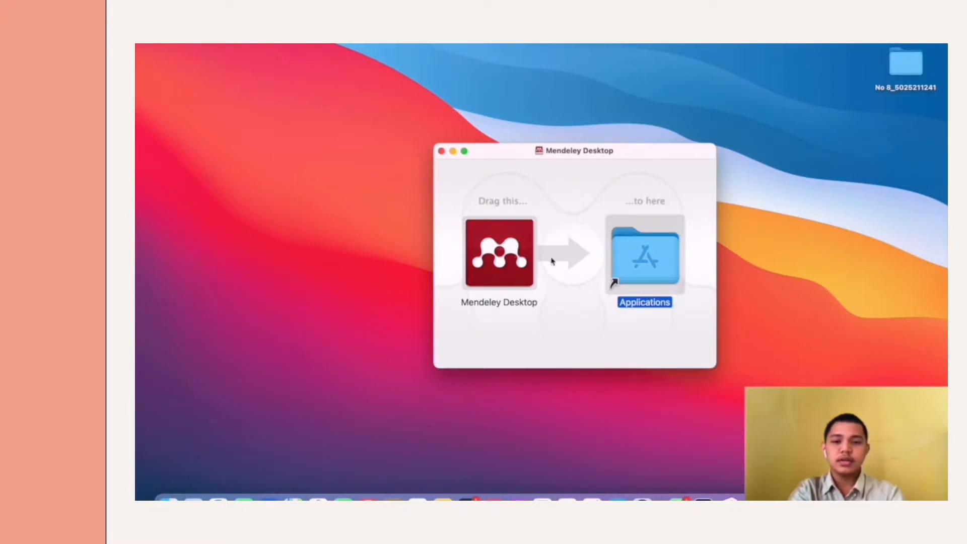
{"action": "double_click", "coordinate": [642, 281]}
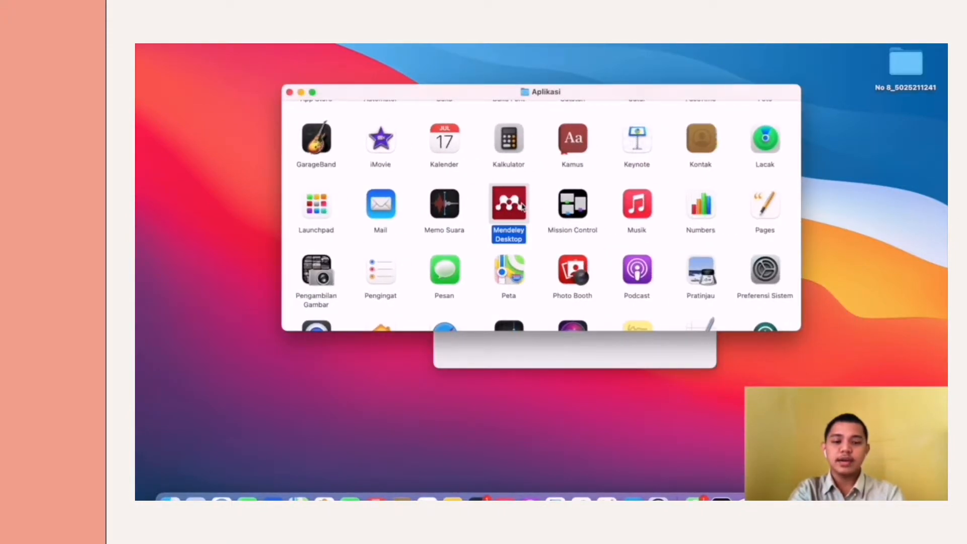
{"action": "double_click", "coordinate": [510, 207]}
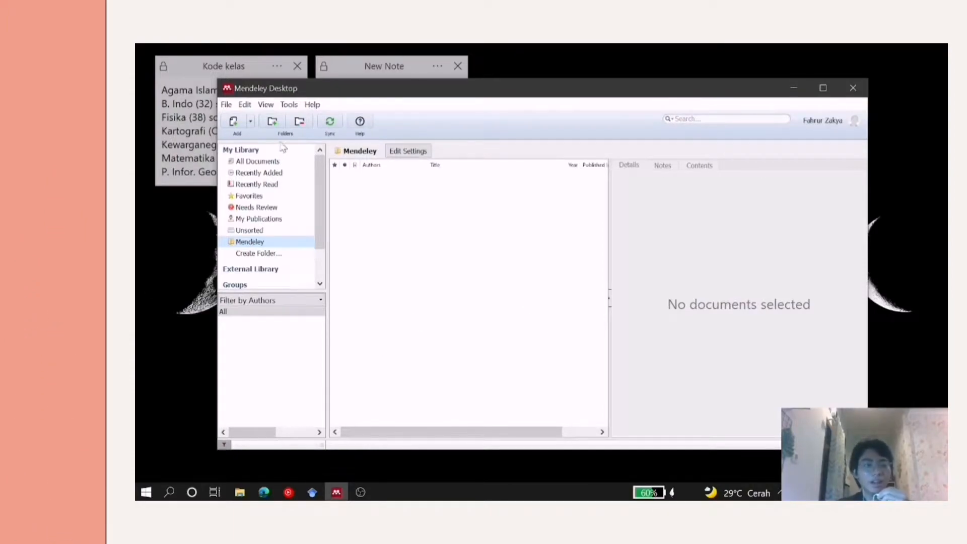
Step: Uninstall the MS Word plugin from Mendeley Desktop
{"action": "left_click", "coordinate": [290, 105]}
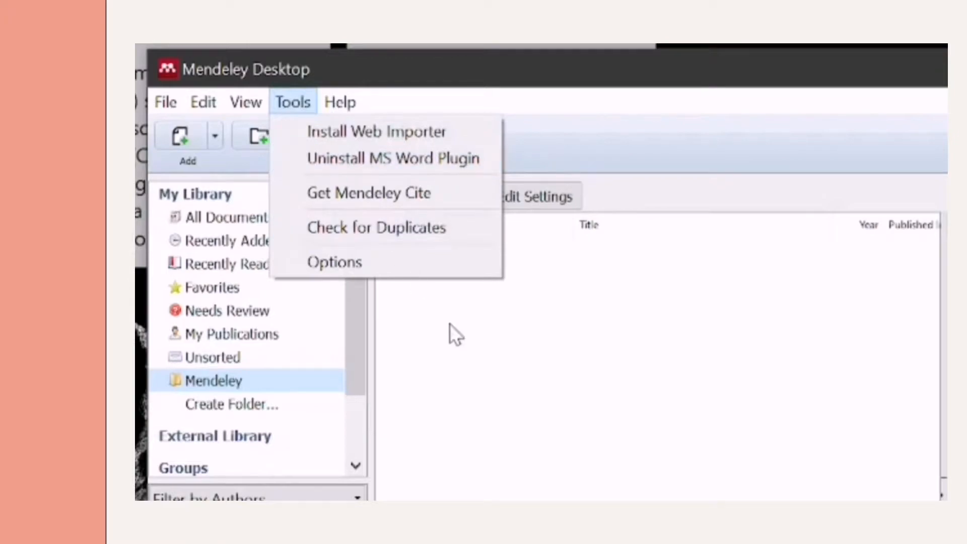
{"action": "mouse_move", "coordinate": [348, 108]}
{"action": "mouse_move", "coordinate": [310, 107]}
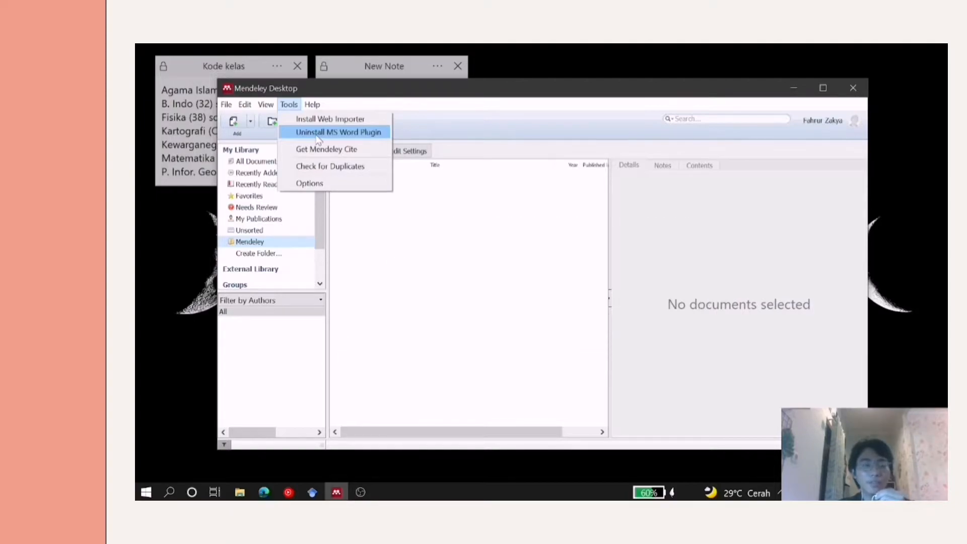
{"action": "left_click", "coordinate": [319, 139]}
Step: Install the Mendeley Web Importer from Mendeley Desktop as a Microsoft Edge extension
{"action": "left_click", "coordinate": [289, 105]}
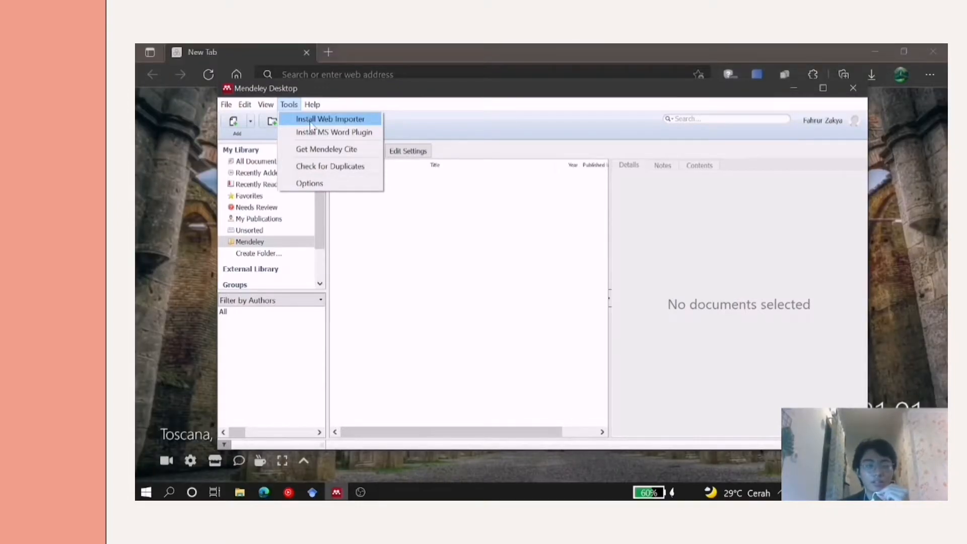
{"action": "left_click", "coordinate": [311, 124]}
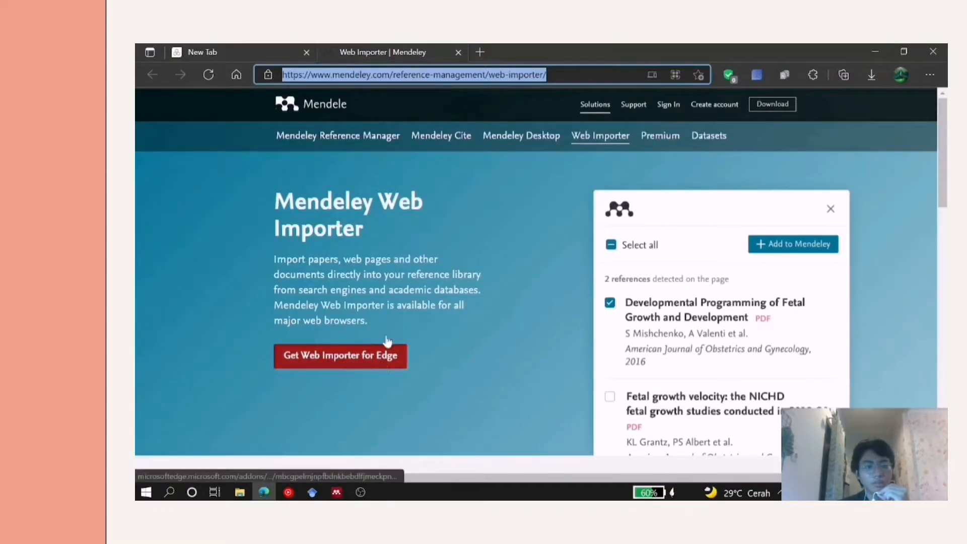
{"action": "left_click", "coordinate": [346, 361]}
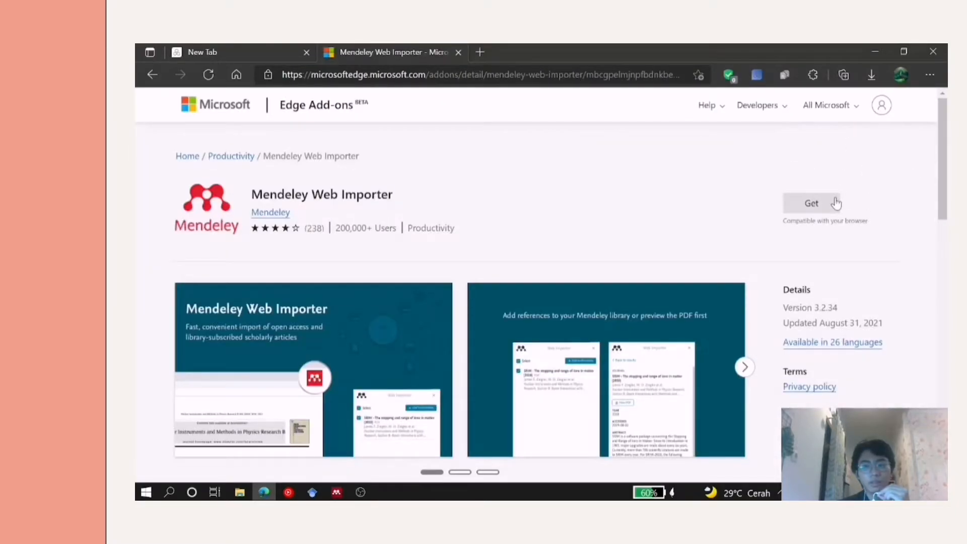
{"action": "left_click", "coordinate": [836, 203]}
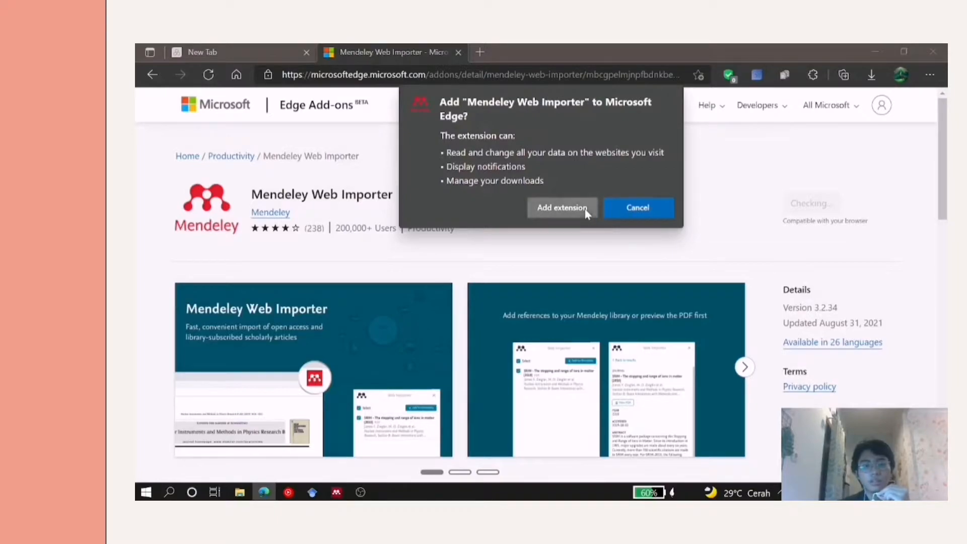
{"action": "left_click", "coordinate": [587, 209]}
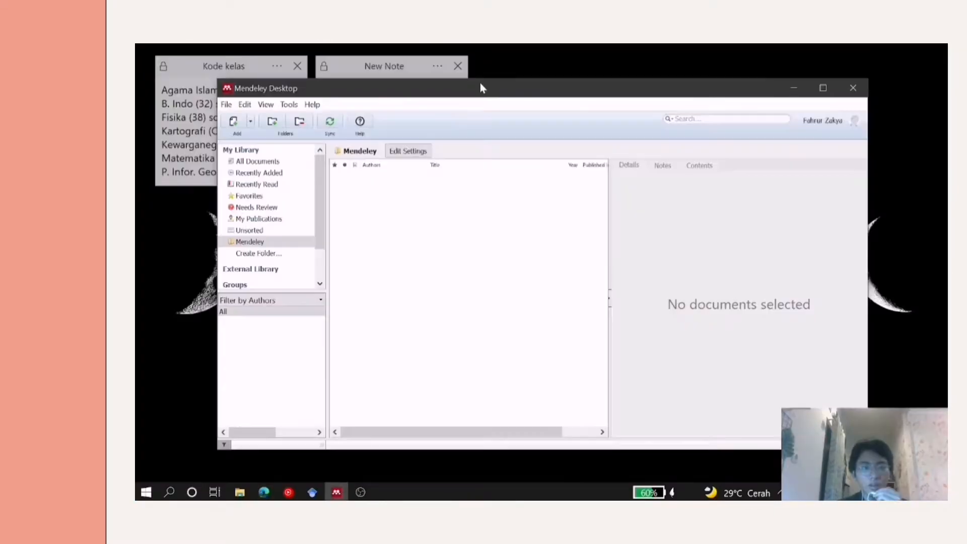
Step: Install the MS Word citation plugin from Mendeley Desktop and close the installation notice
{"action": "left_click", "coordinate": [288, 105]}
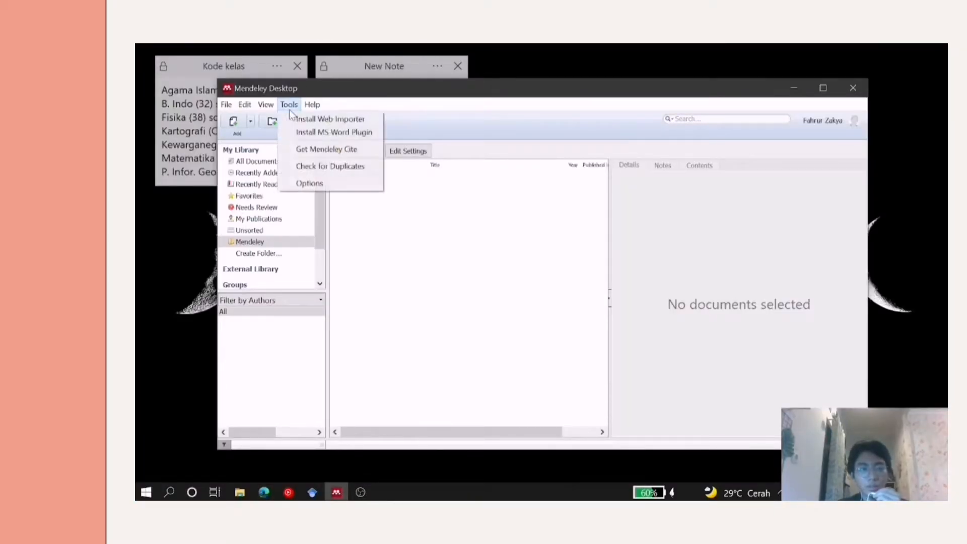
{"action": "left_click", "coordinate": [312, 132]}
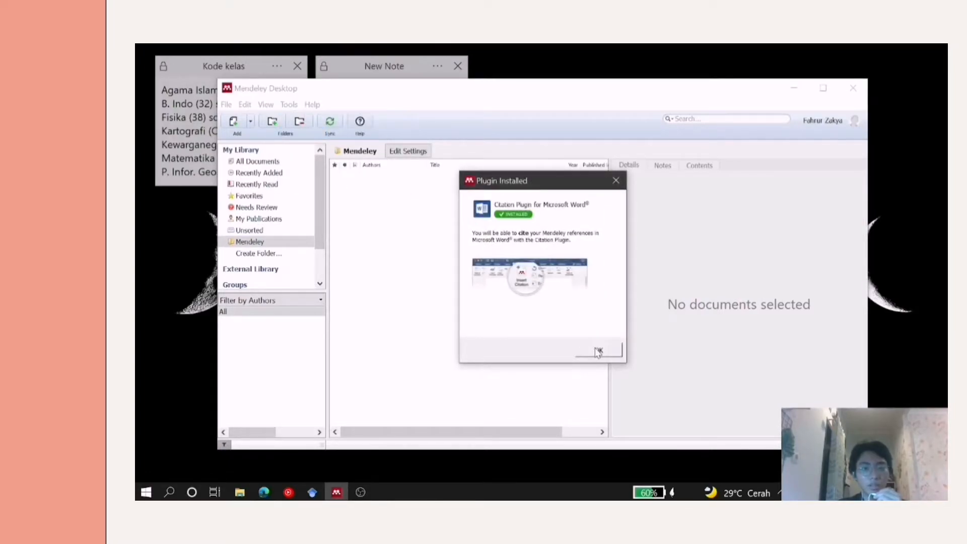
{"action": "left_click", "coordinate": [597, 351]}
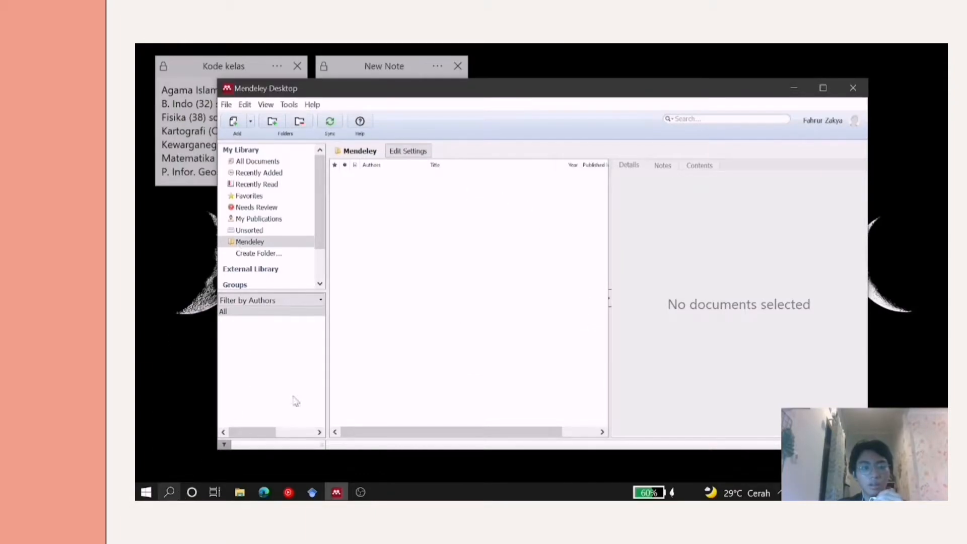
Step: Switch to Word, create a blank document and bring up its References commands
{"action": "key", "text": "super"}
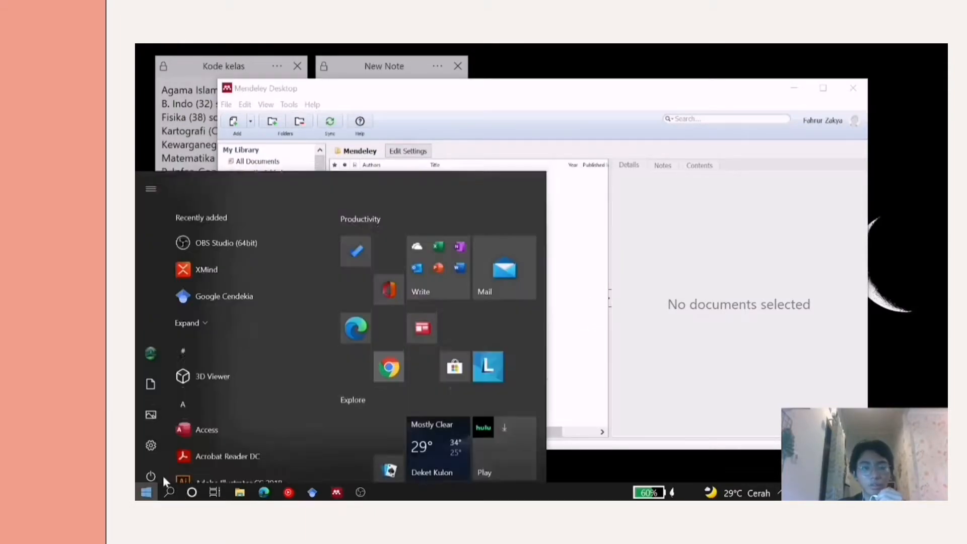
{"action": "left_click", "coordinate": [411, 236]}
{"action": "left_click", "coordinate": [491, 398]}
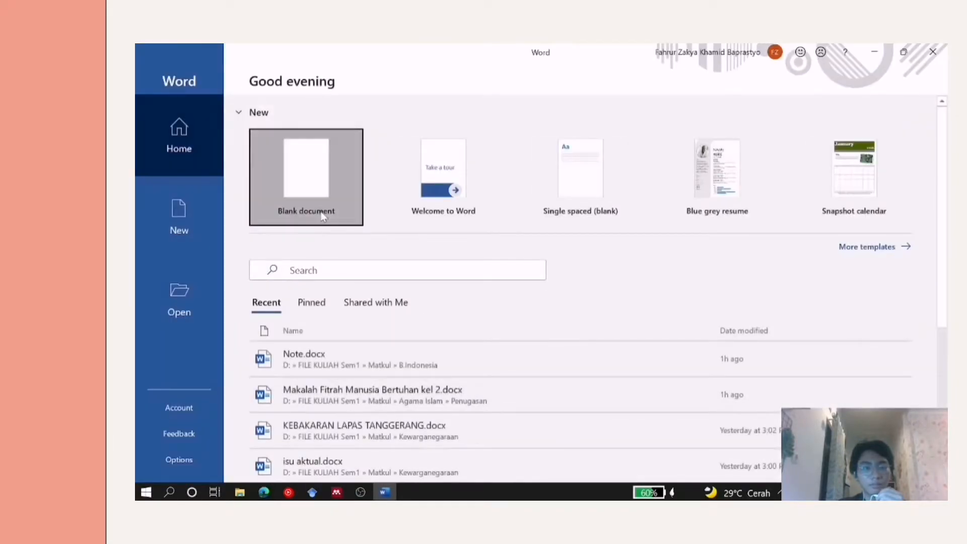
{"action": "left_click", "coordinate": [323, 210]}
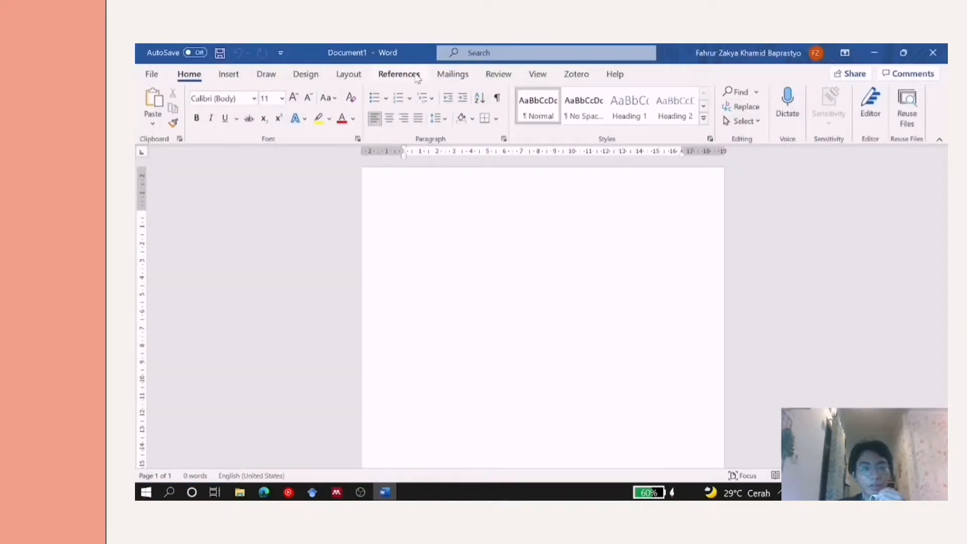
{"action": "left_click", "coordinate": [417, 79]}
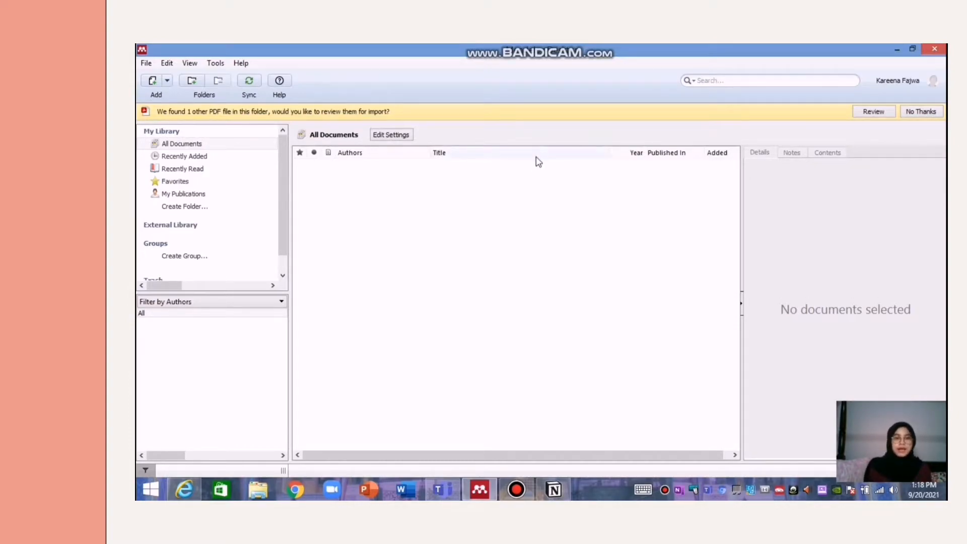
Step: Start a manual entry in the Mendeley library and set its document type to Book
{"action": "left_click", "coordinate": [168, 81]}
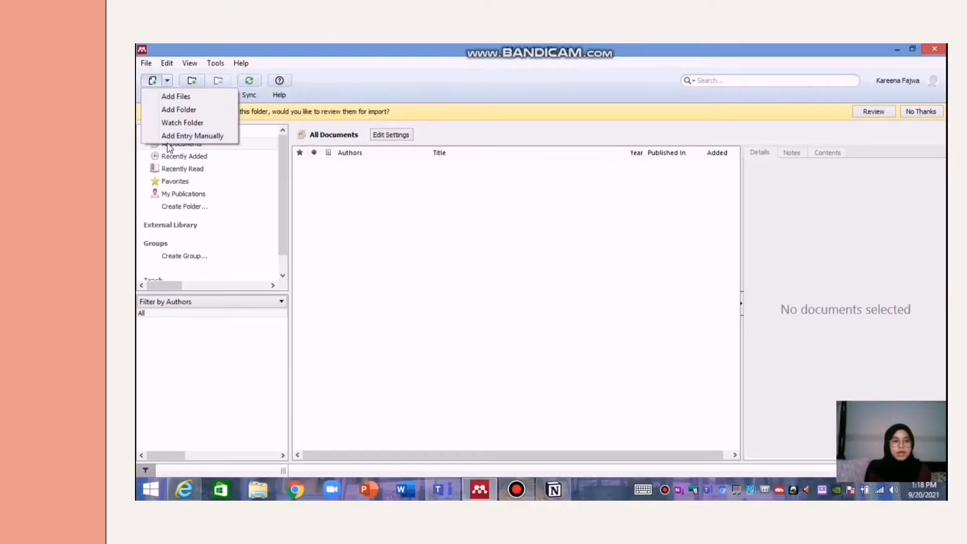
{"action": "left_click", "coordinate": [216, 215]}
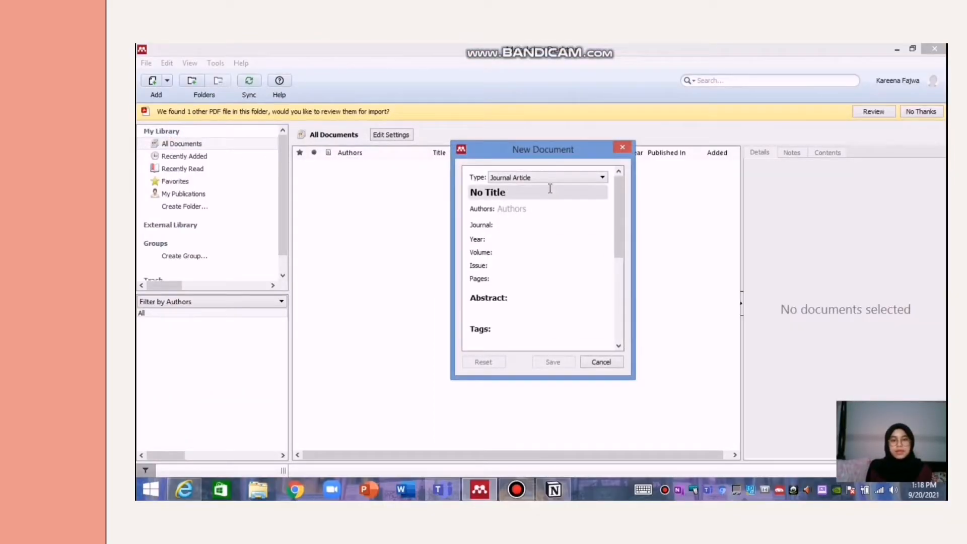
{"action": "left_click", "coordinate": [546, 179]}
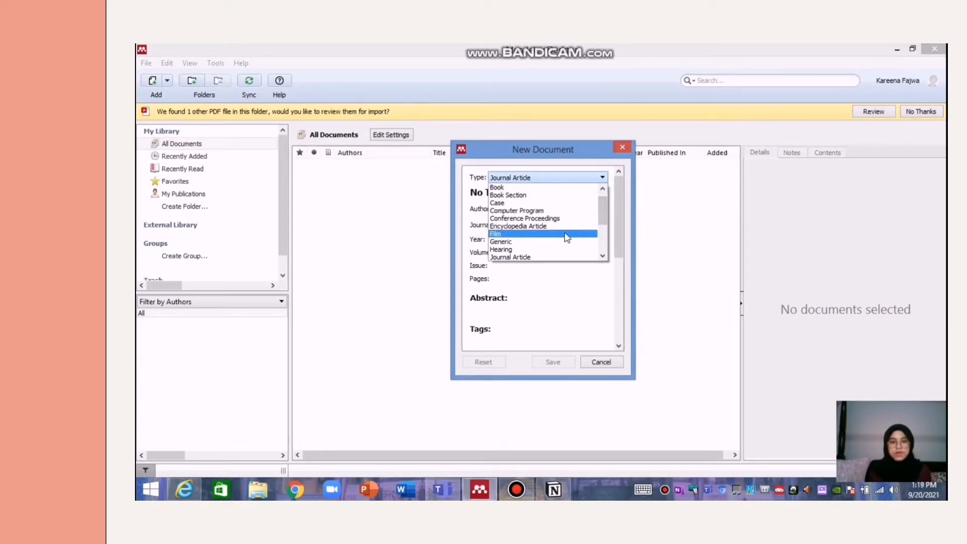
{"action": "scroll", "coordinate": [601, 233], "scroll_direction": "down", "scroll_amount": 1}
{"action": "left_click_drag", "start_coordinate": [601, 233], "coordinate": [591, 259]}
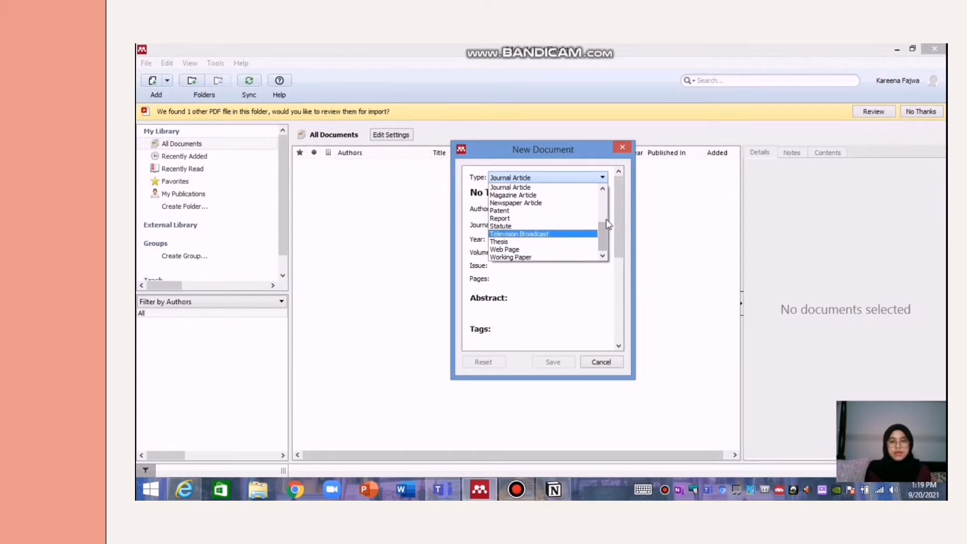
{"action": "left_click", "coordinate": [604, 178]}
{"action": "left_click", "coordinate": [604, 179]}
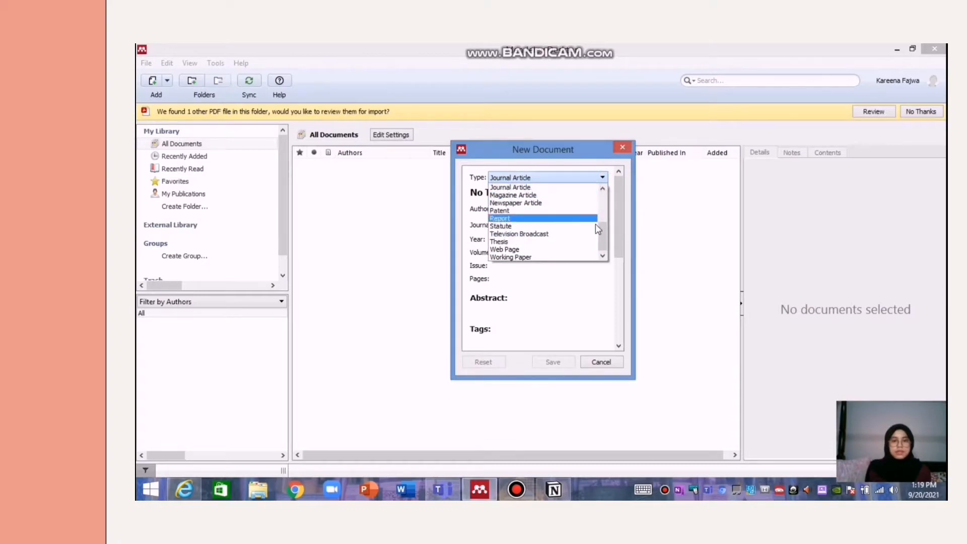
{"action": "left_click", "coordinate": [569, 195]}
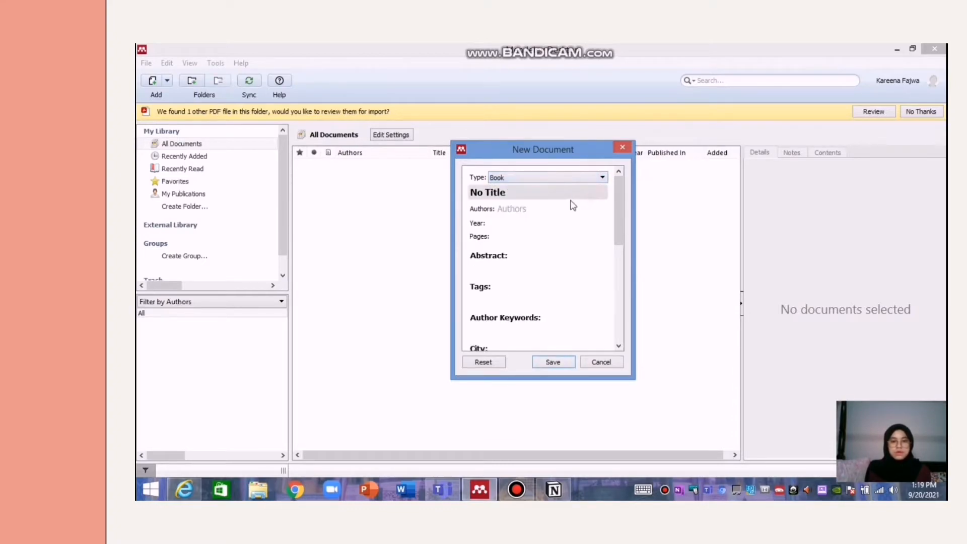
Step: Go through the fields of the new book entry, from authors and year down to catalog IDs and files, and cancel the entry
{"action": "left_click", "coordinate": [522, 208]}
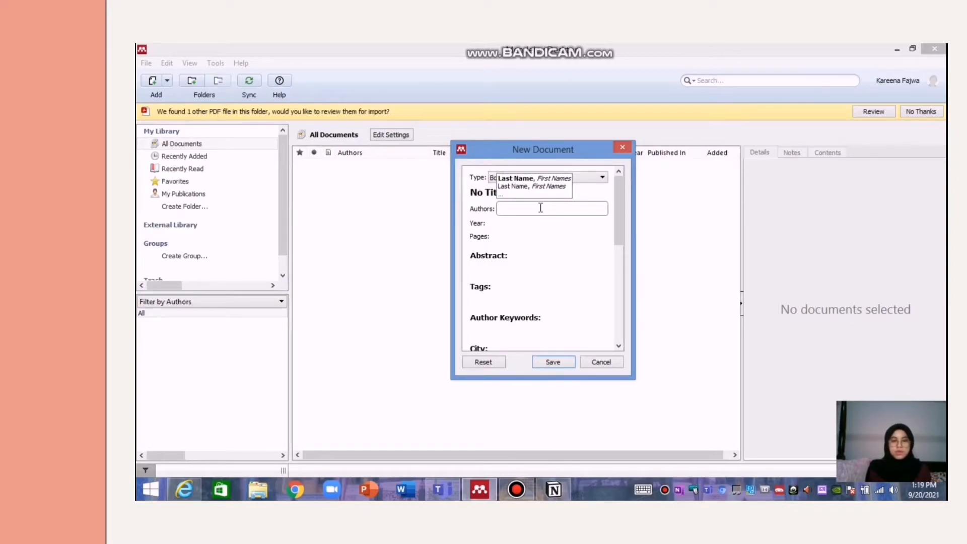
{"action": "left_click", "coordinate": [581, 224]}
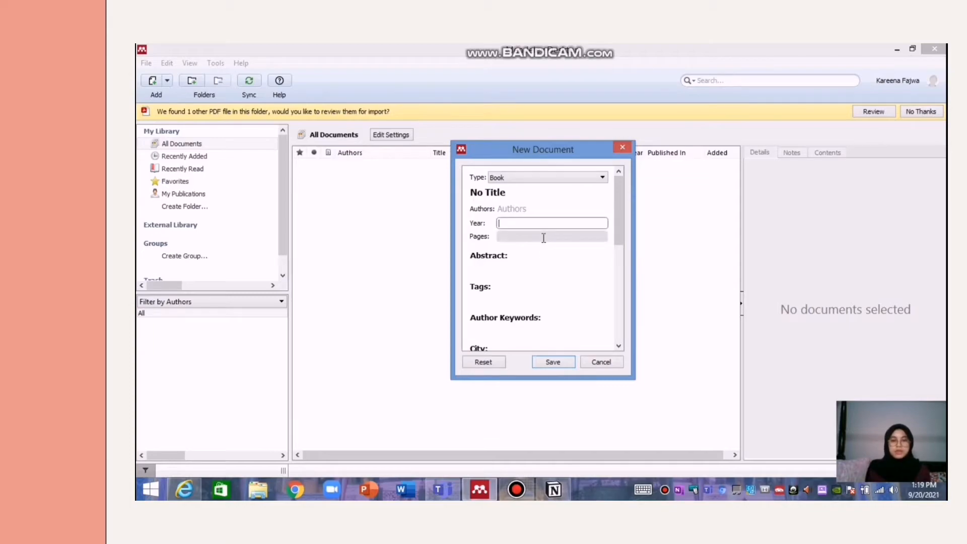
{"action": "left_click_drag", "start_coordinate": [618, 229], "coordinate": [617, 242]}
{"action": "left_click", "coordinate": [564, 230]}
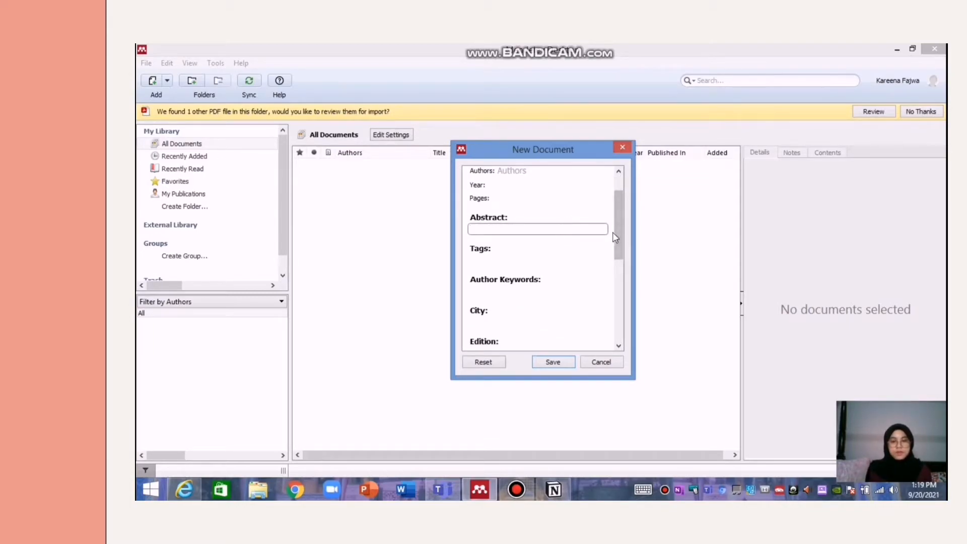
{"action": "scroll", "coordinate": [614, 239], "scroll_direction": "down", "scroll_amount": 3}
{"action": "left_click", "coordinate": [546, 238]}
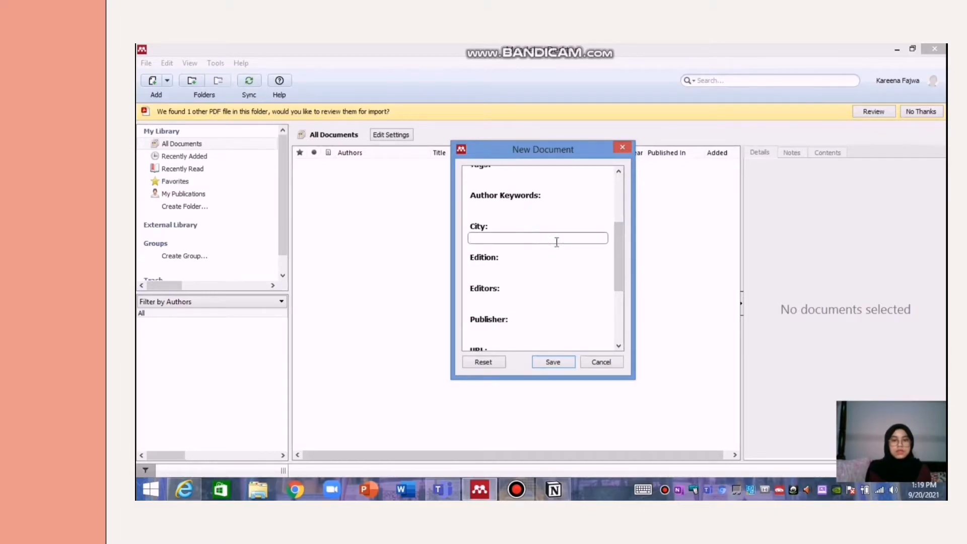
{"action": "left_click_drag", "start_coordinate": [619, 256], "coordinate": [618, 274]}
{"action": "left_click", "coordinate": [522, 225]}
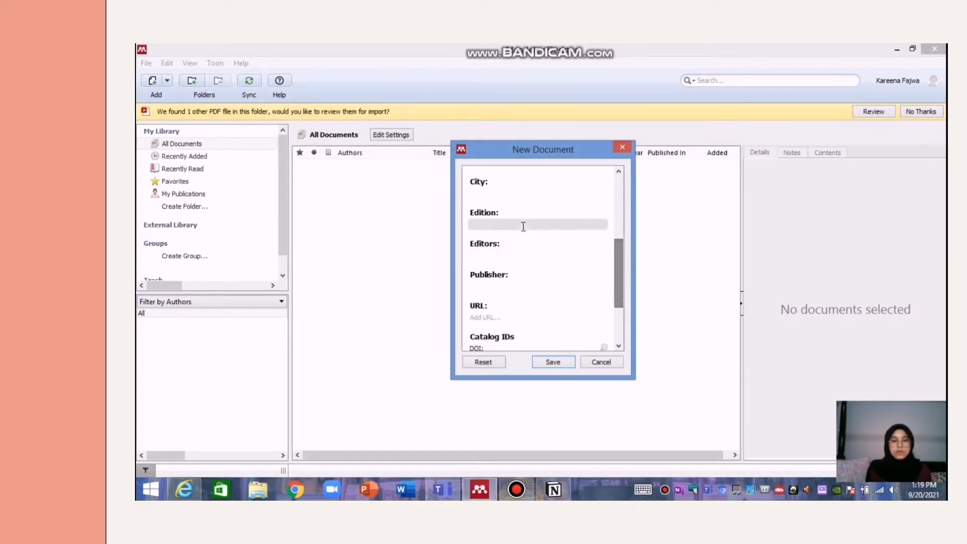
{"action": "left_click", "coordinate": [544, 255]}
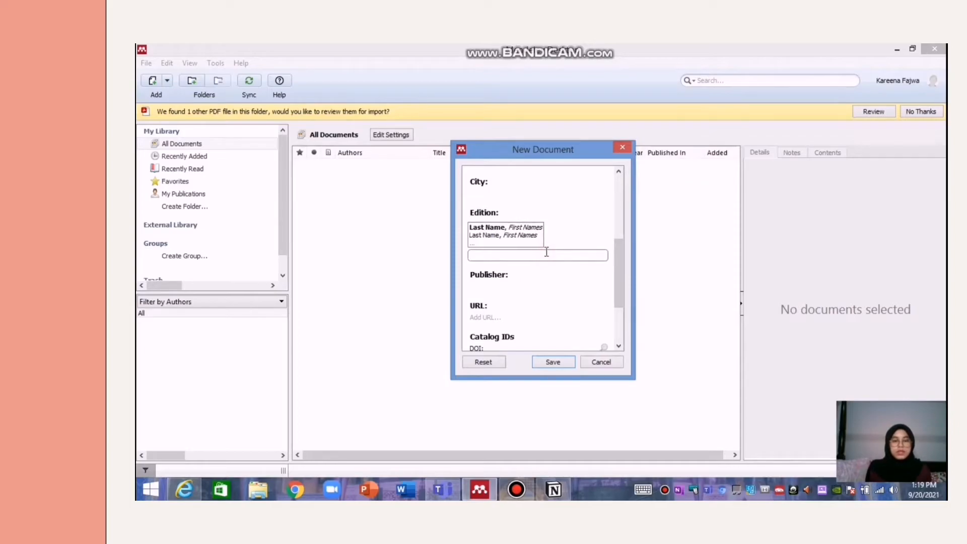
{"action": "mouse_move", "coordinate": [621, 289]}
{"action": "left_mouse_down"}
{"action": "mouse_move", "coordinate": [620, 313]}
{"action": "mouse_move", "coordinate": [619, 298]}
{"action": "left_mouse_up"}
{"action": "left_click", "coordinate": [534, 228]}
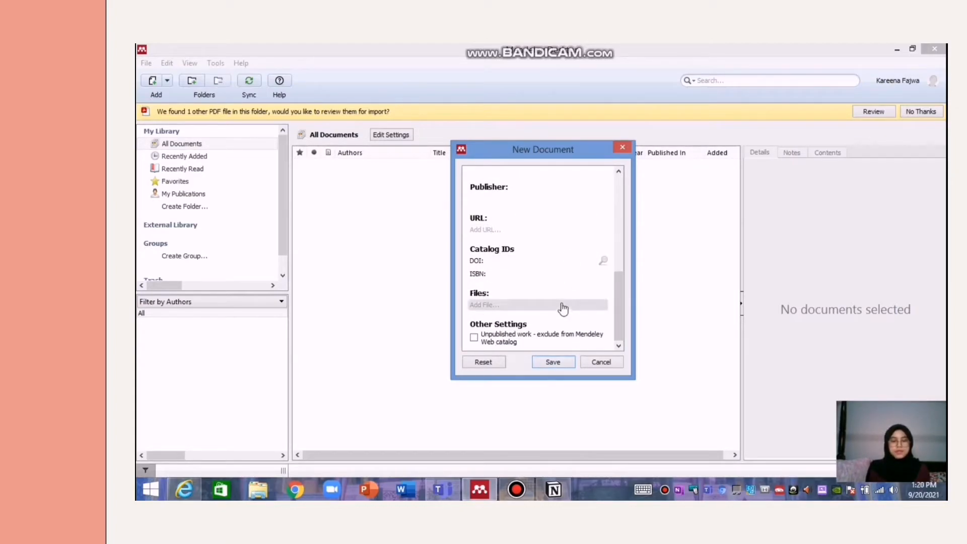
{"action": "left_click", "coordinate": [609, 361]}
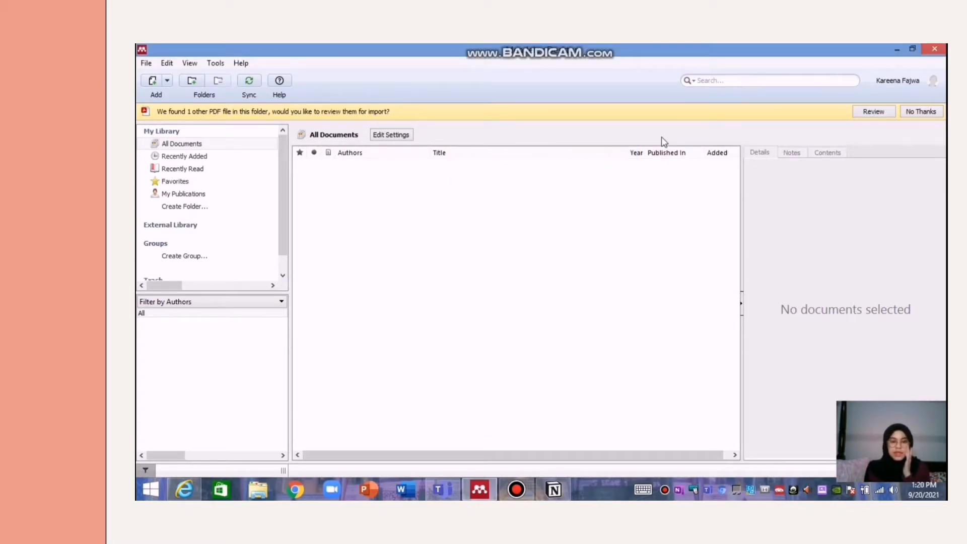
{"action": "left_click", "coordinate": [166, 81]}
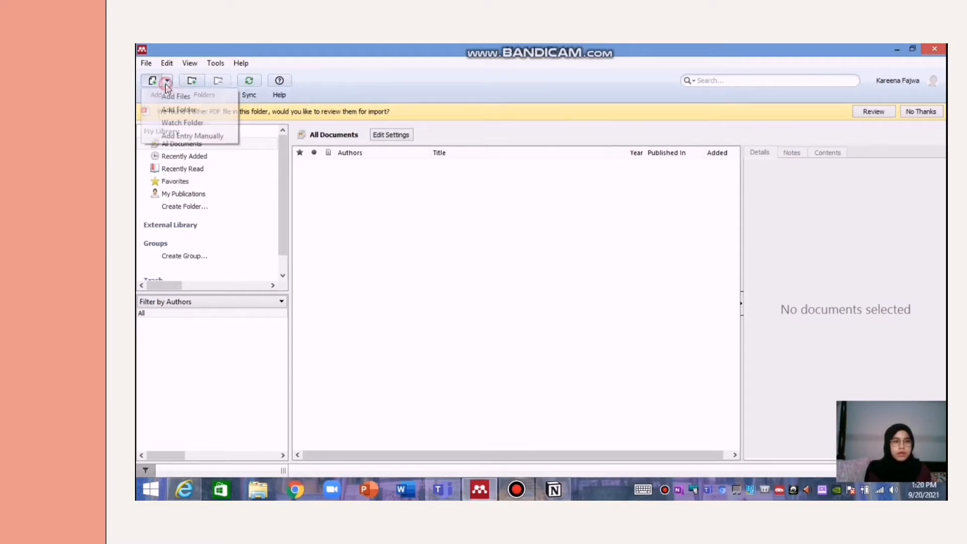
{"action": "left_click", "coordinate": [171, 96]}
{"action": "left_click", "coordinate": [275, 143]}
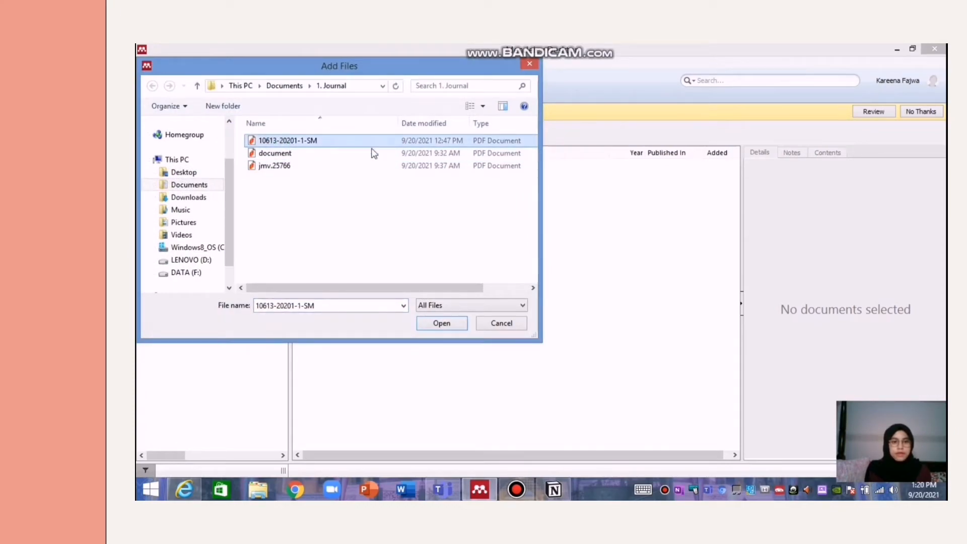
{"action": "left_click", "coordinate": [441, 323]}
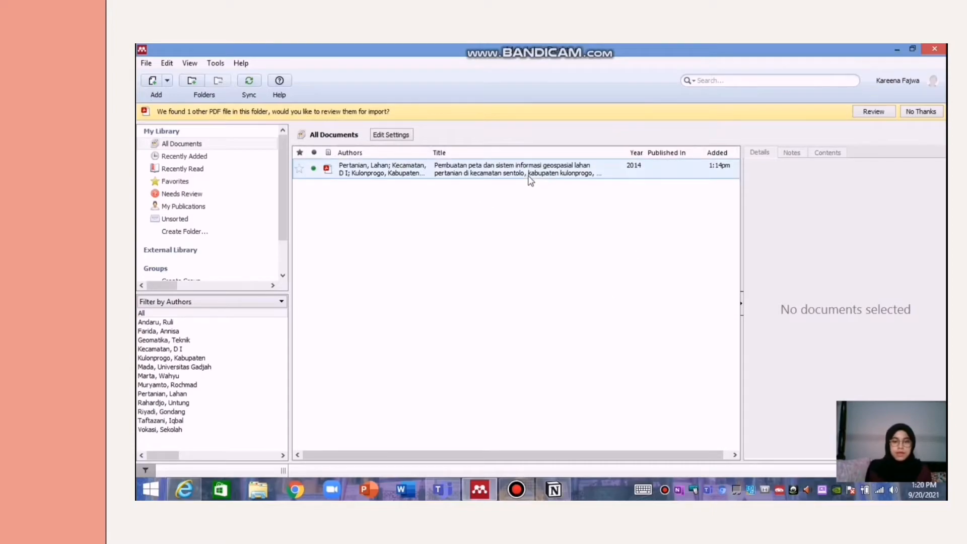
Step: Look through the bibliographic details of the added journal article and clear the selection
{"action": "left_click", "coordinate": [500, 173]}
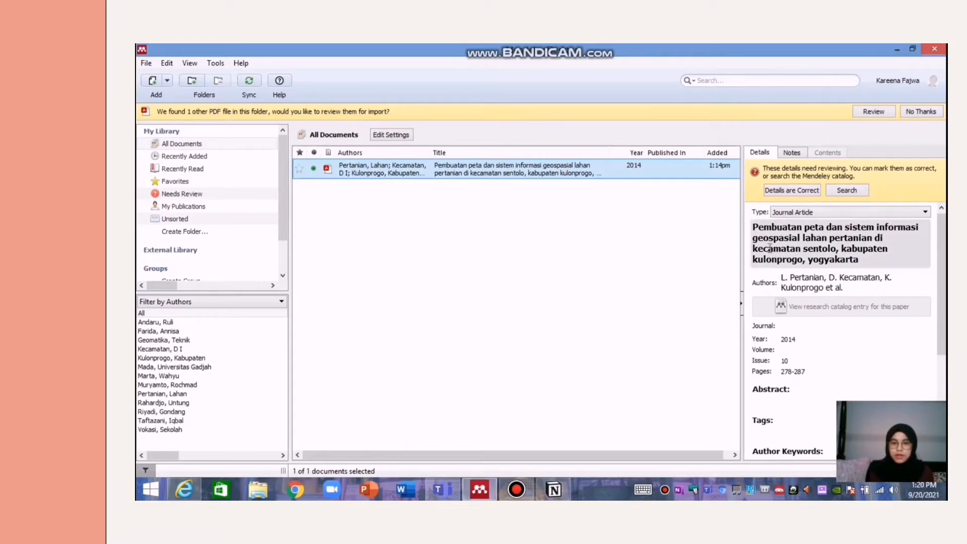
{"action": "scroll", "coordinate": [836, 323], "scroll_direction": "down", "scroll_amount": 3}
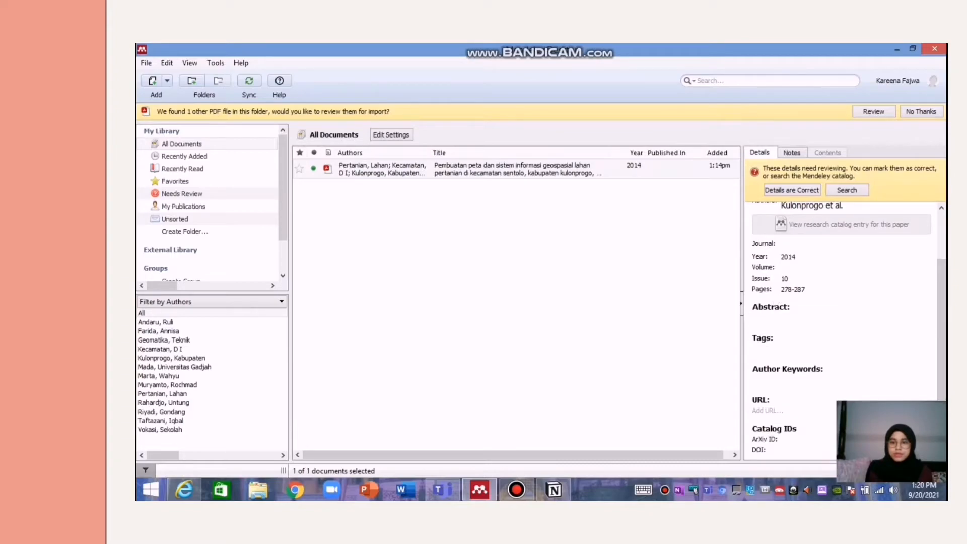
{"action": "scroll", "coordinate": [926, 248], "scroll_direction": "down", "scroll_amount": 2}
{"action": "scroll", "coordinate": [925, 249], "scroll_direction": "up", "scroll_amount": 6}
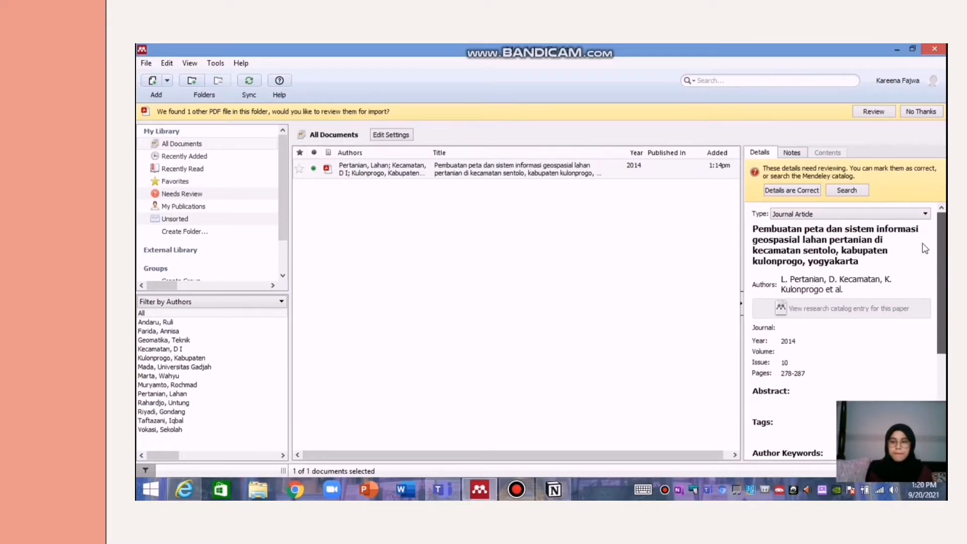
{"action": "left_click", "coordinate": [493, 387]}
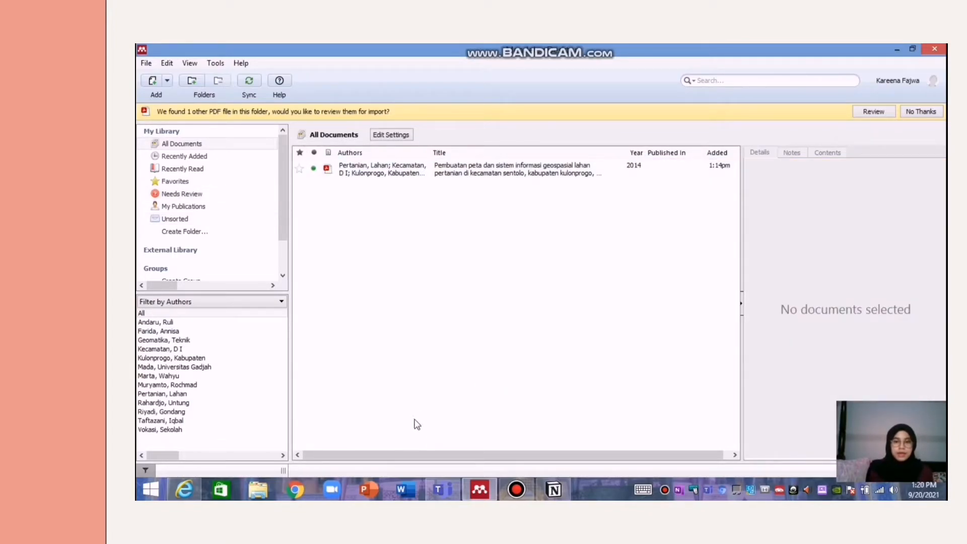
Step: Switch to Chrome, pick a browser profile and find and open Google Scholar
{"action": "left_click", "coordinate": [304, 495]}
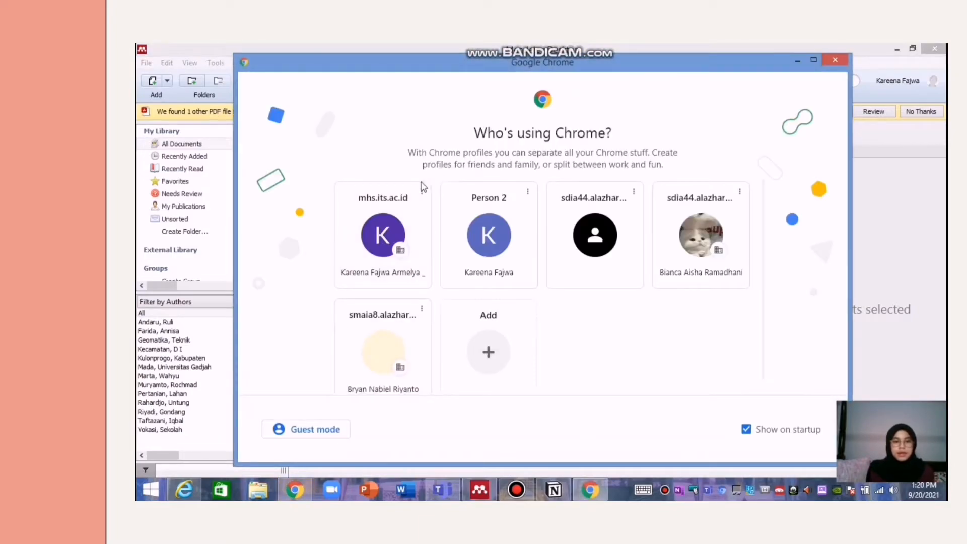
{"action": "left_click", "coordinate": [473, 257]}
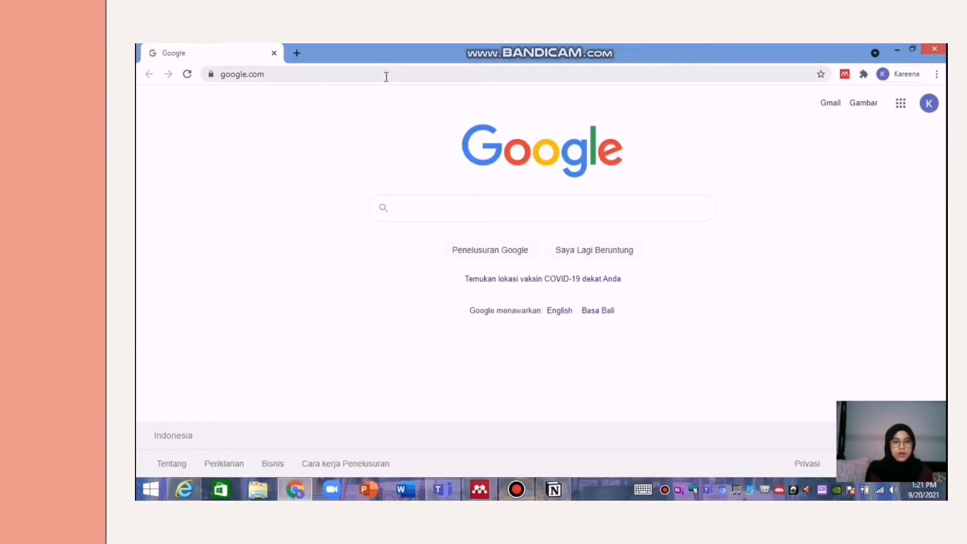
{"action": "left_click", "coordinate": [385, 75]}
{"action": "key", "text": "BackSpace"}
{"action": "type", "text": "go"}
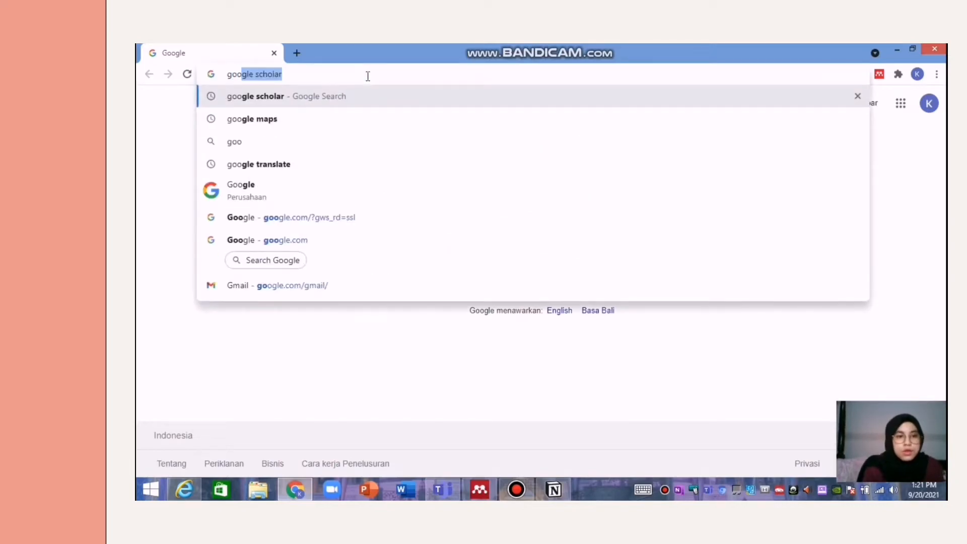
{"action": "key", "text": "Return"}
{"action": "left_click", "coordinate": [283, 222]}
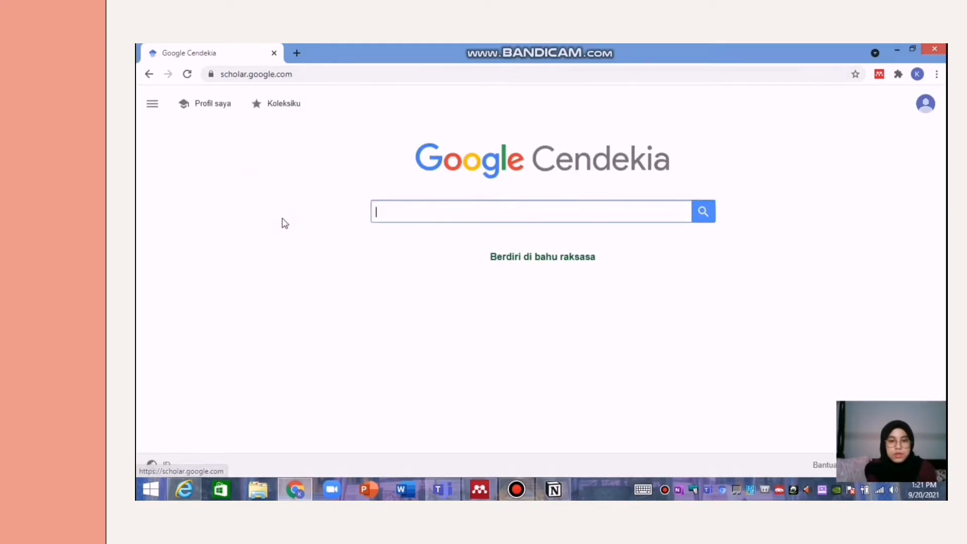
Step: Search Google Scholar and open the article "Kapasitas Sumber Daya Kelurahan dalam Meningkatkan Pelayanan Publik Berbasis Informasi Geospasial"
{"action": "left_click", "coordinate": [427, 217]}
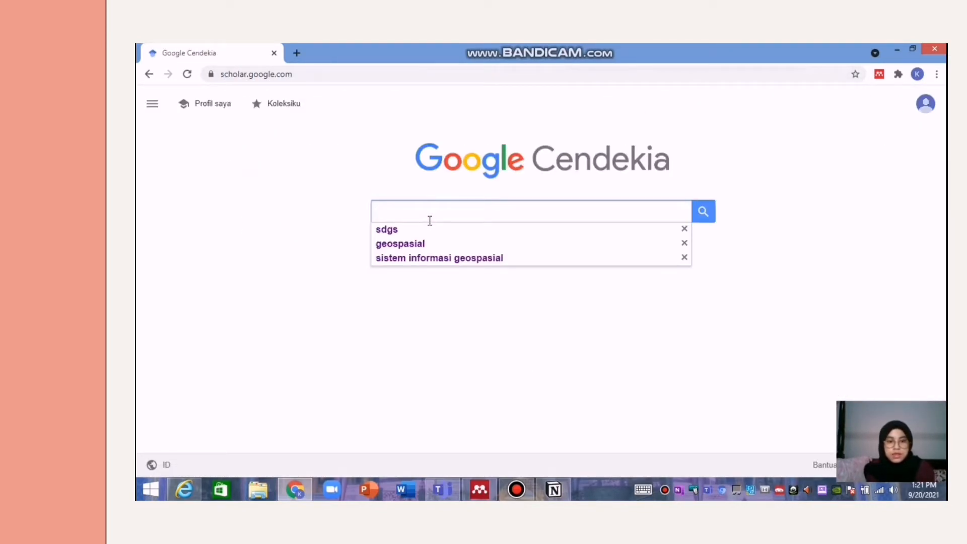
{"action": "type", "text": "sis"}
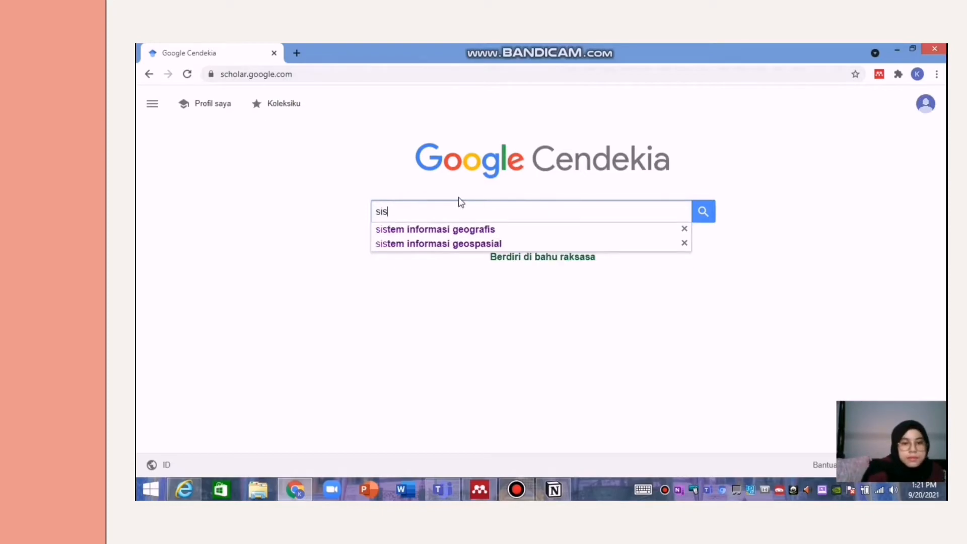
{"action": "type", "text": "t"}
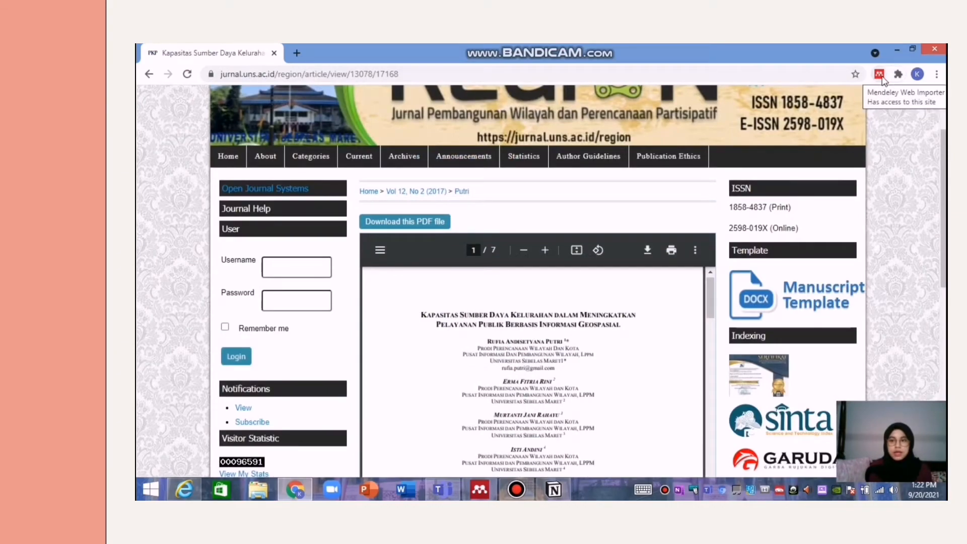
Step: Add the geospatial article's reference to Mendeley with the Web Importer, check the online library and return to the article
{"action": "left_click", "coordinate": [880, 75]}
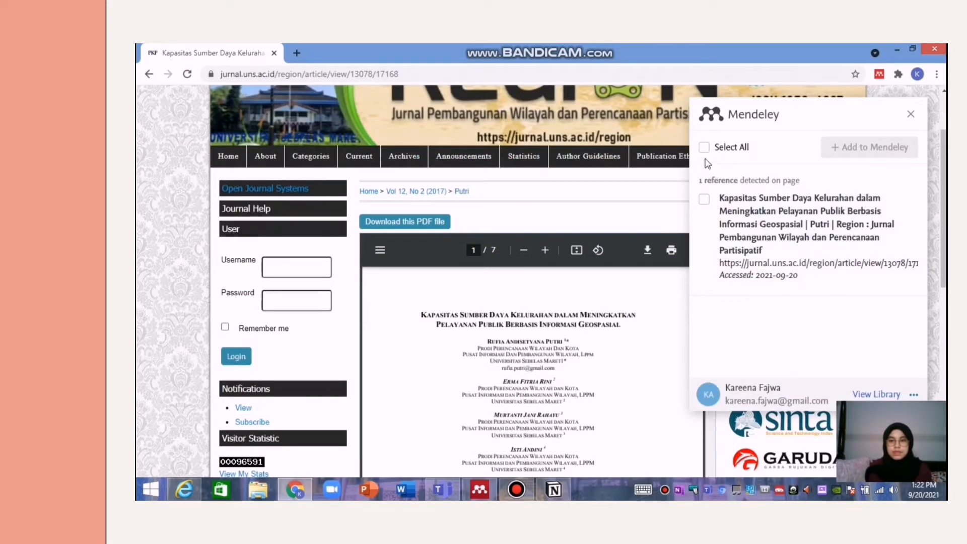
{"action": "left_click", "coordinate": [704, 148]}
{"action": "left_click", "coordinate": [862, 147]}
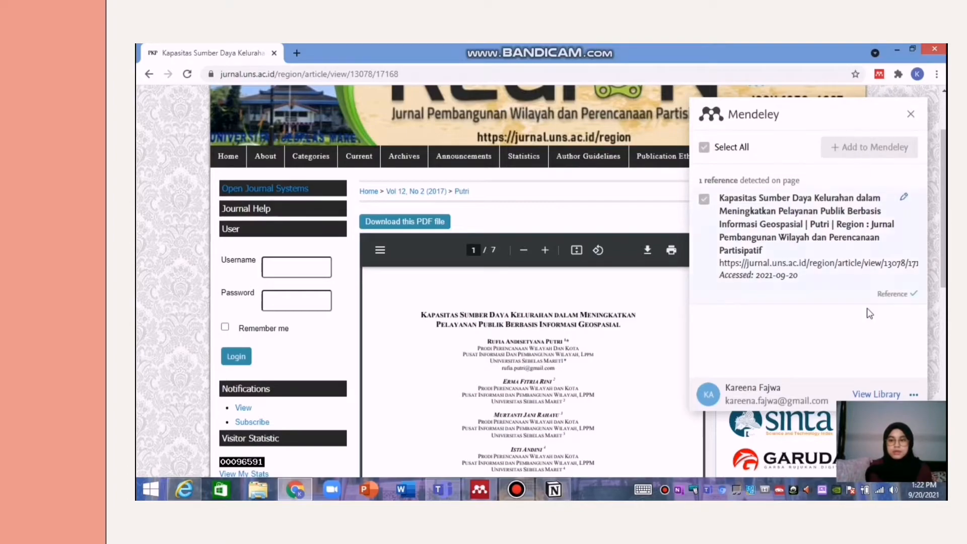
{"action": "left_click", "coordinate": [864, 394]}
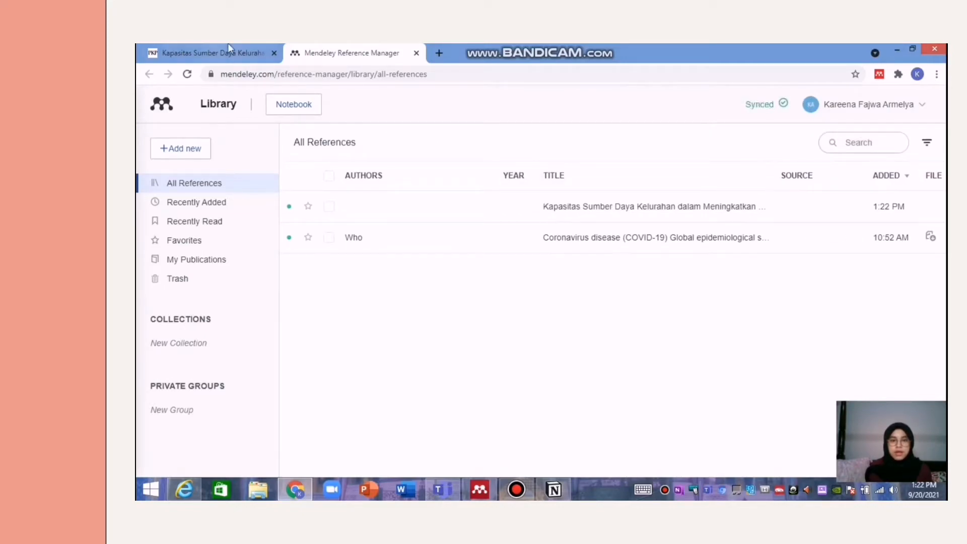
{"action": "left_click", "coordinate": [208, 48]}
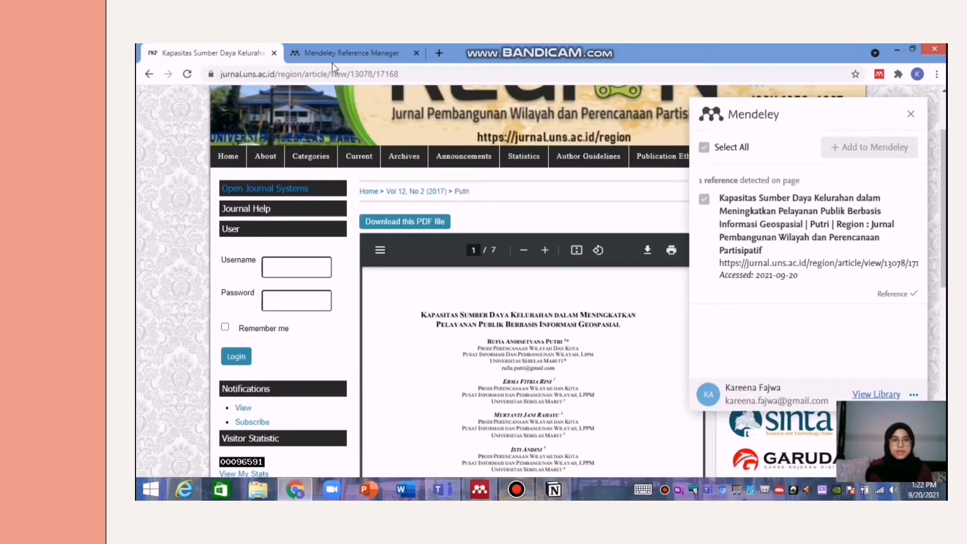
Step: In a new browser tab, find the book "DASAR SURVEI DAN PEMETAAN" in Google Books using "pemetaan" and browse its preview
{"action": "left_click", "coordinate": [439, 52]}
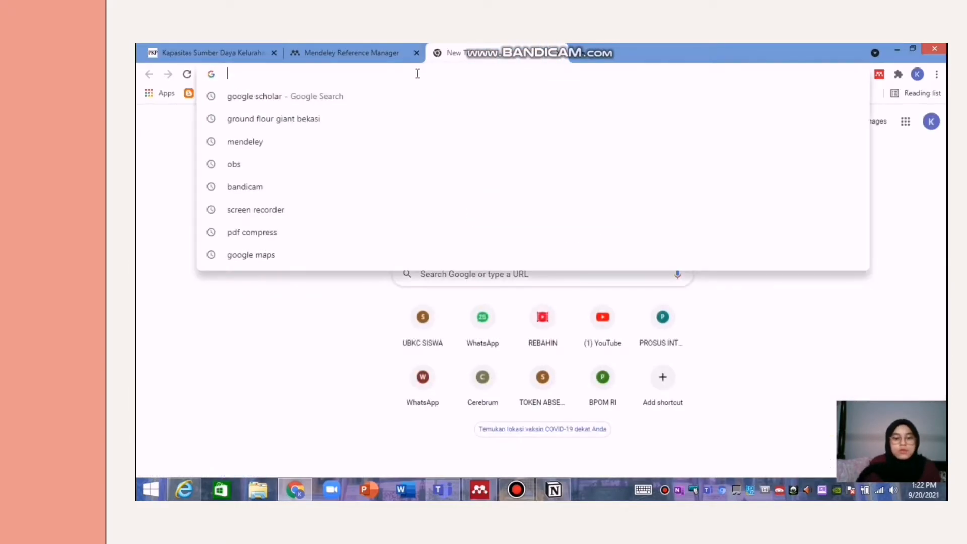
{"action": "type", "text": "goog"}
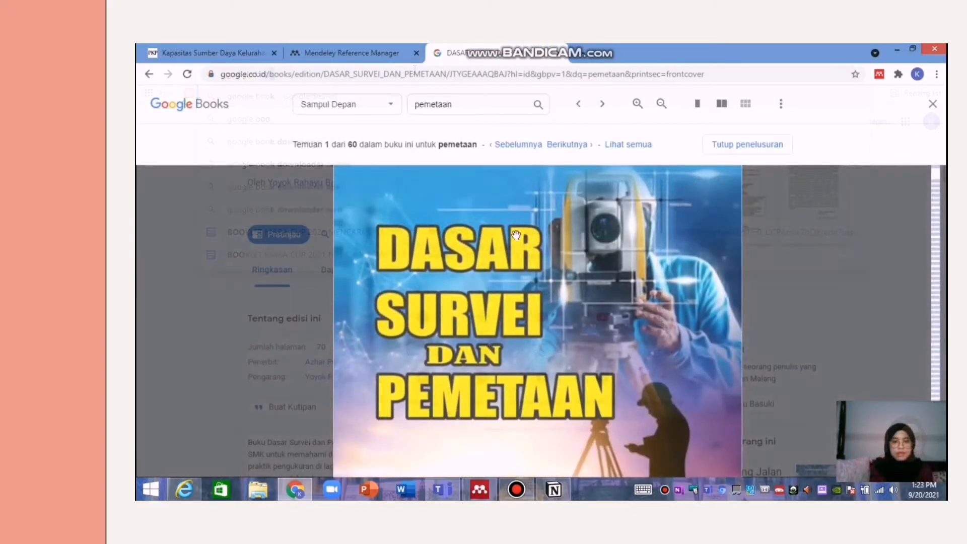
{"action": "scroll", "coordinate": [516, 234], "scroll_direction": "down", "scroll_amount": 5}
{"action": "scroll", "coordinate": [516, 235], "scroll_direction": "down", "scroll_amount": 4}
{"action": "scroll", "coordinate": [516, 236], "scroll_direction": "down", "scroll_amount": 5}
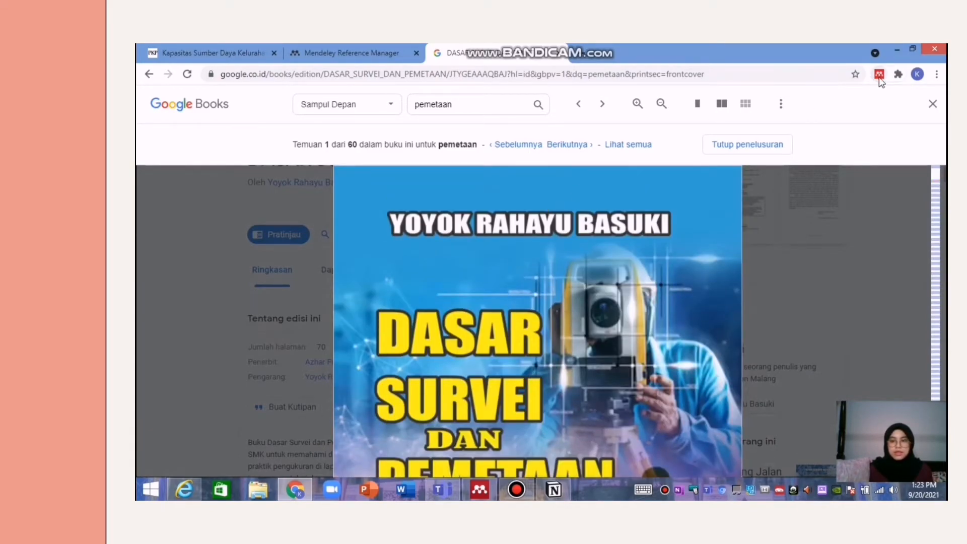
Step: Add the Google Books reference "DASAR SURVEI DAN PEMETAAN" to Mendeley with the Web Importer and view the online library
{"action": "left_click", "coordinate": [879, 75]}
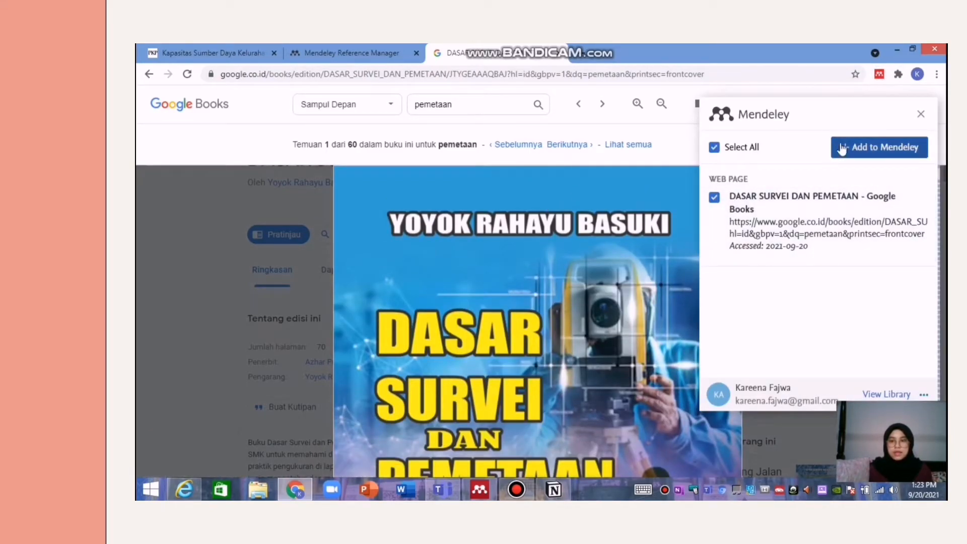
{"action": "left_click", "coordinate": [850, 150]}
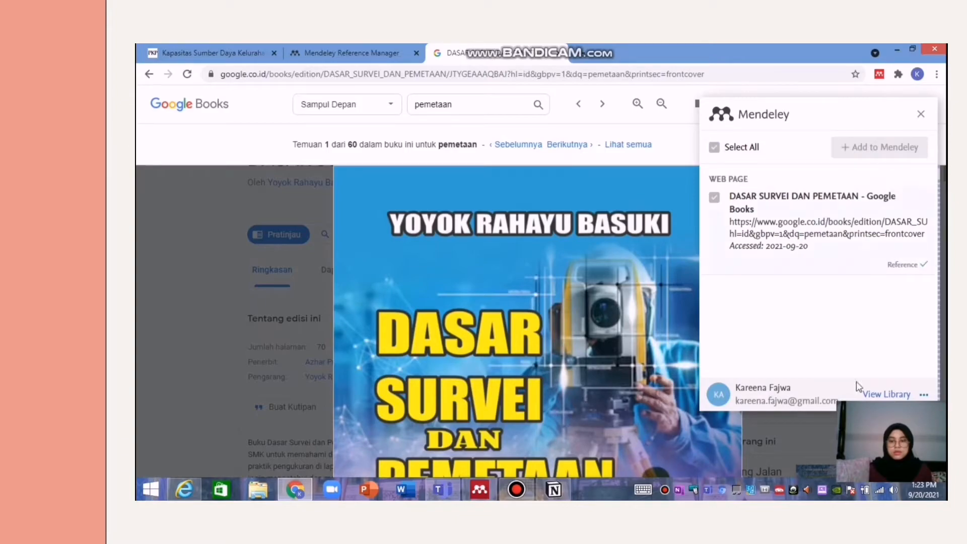
{"action": "left_click", "coordinate": [886, 394]}
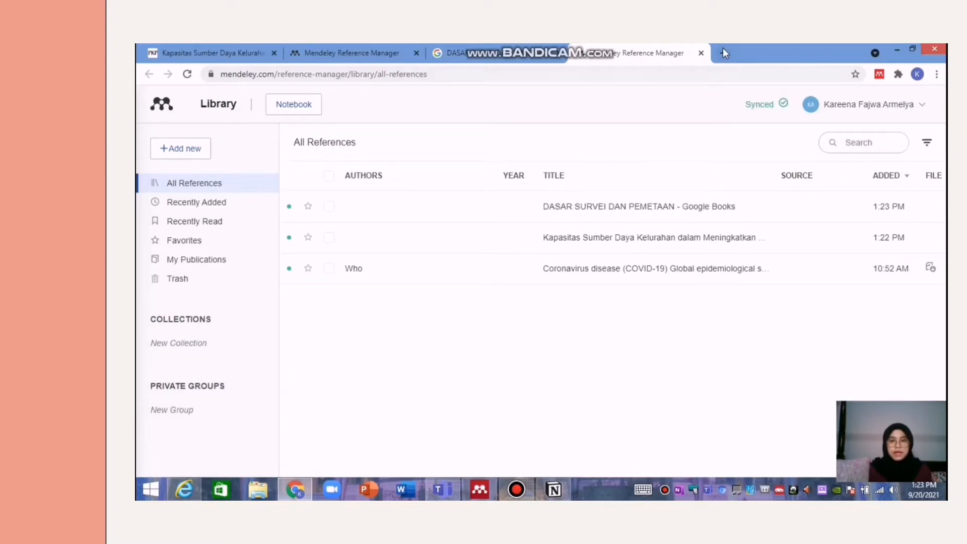
Step: Search the Mendeley catalog for "pendidikan karakter" in a new tab and add "PENGEMBANGAN PENDIDIKAN KARAKTER DAN BUDAYA BANGSA BERWAWASAN KEARIFAN LOKAL" to the library
{"action": "left_click", "coordinate": [723, 52]}
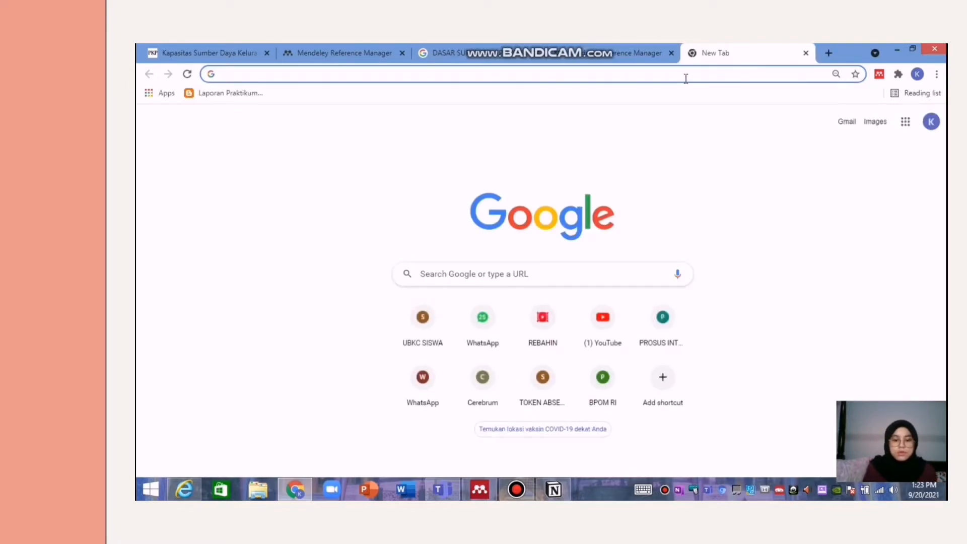
{"action": "type", "text": "mendeley.com/search/?page=1&query=pendidikan%20karakter&sortBy=relevance"}
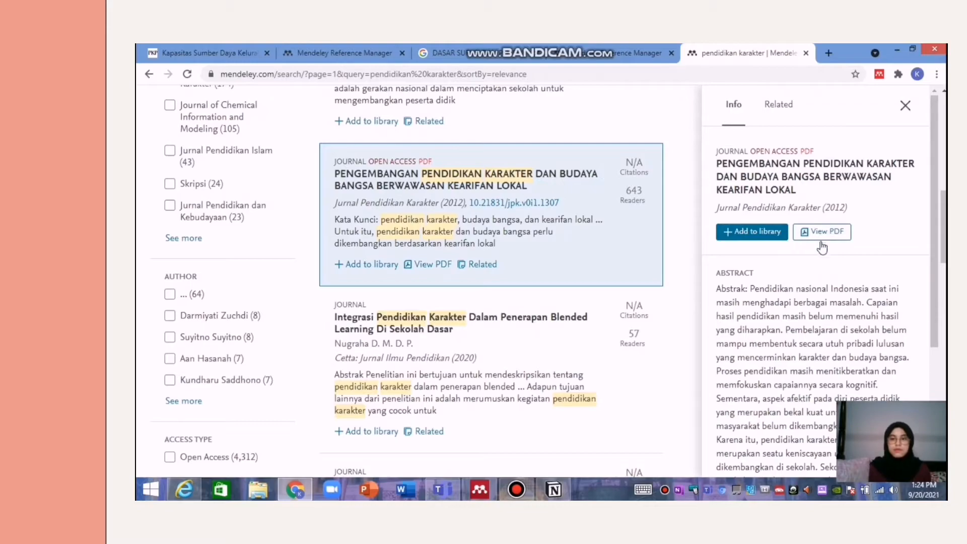
{"action": "left_click", "coordinate": [760, 234]}
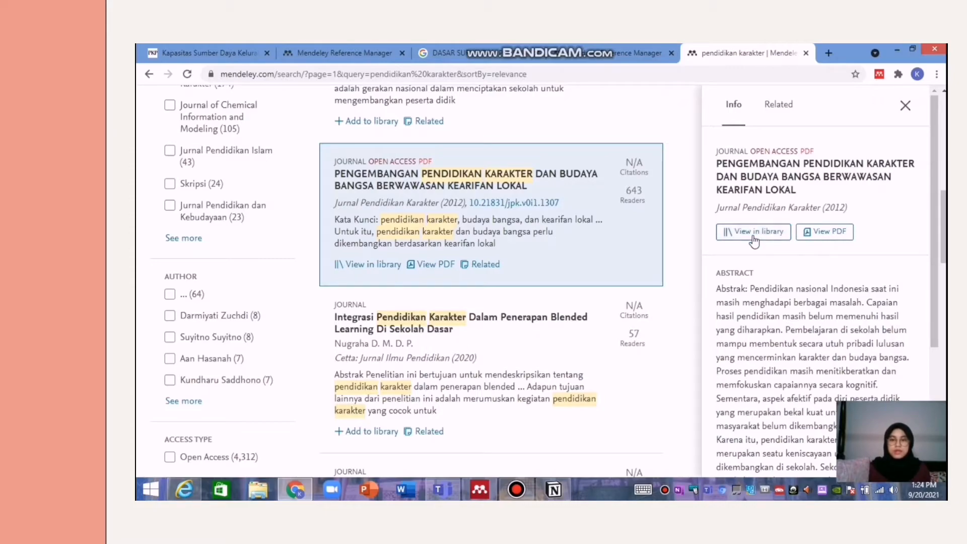
Step: View the added article in the online library, switch to Mendeley Desktop and sync its library
{"action": "left_click", "coordinate": [734, 231]}
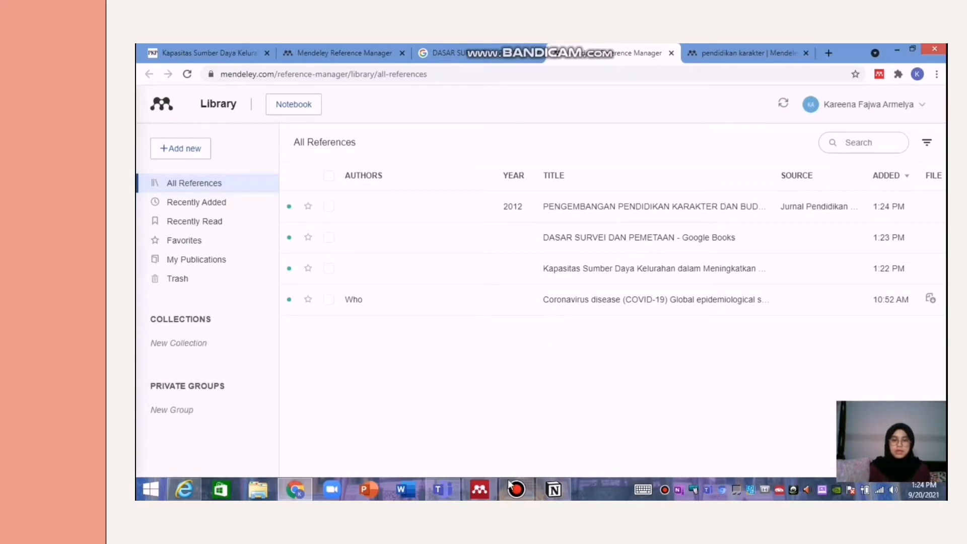
{"action": "mouse_move", "coordinate": [479, 489]}
{"action": "left_click", "coordinate": [483, 442]}
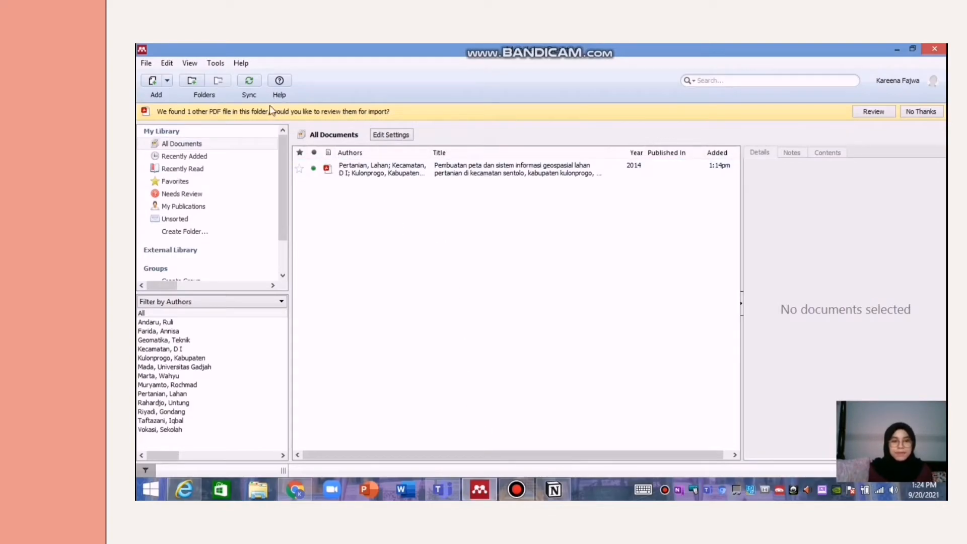
{"action": "left_click", "coordinate": [243, 80]}
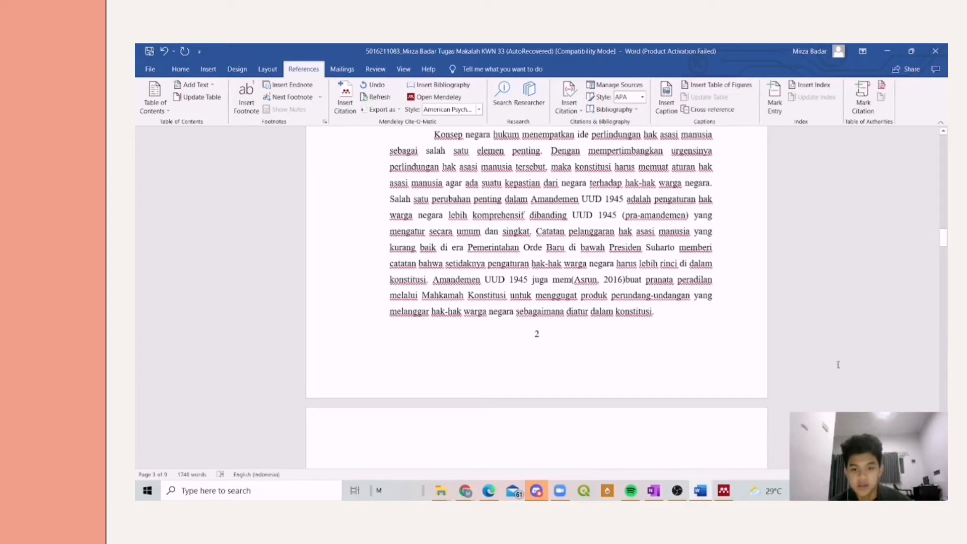
Step: Examine the paragraph before "1.2 Rumusan Masalah" in Word against its source passage and title page in the PDF open in Edge
{"action": "scroll", "coordinate": [672, 286], "scroll_direction": "down", "scroll_amount": 3}
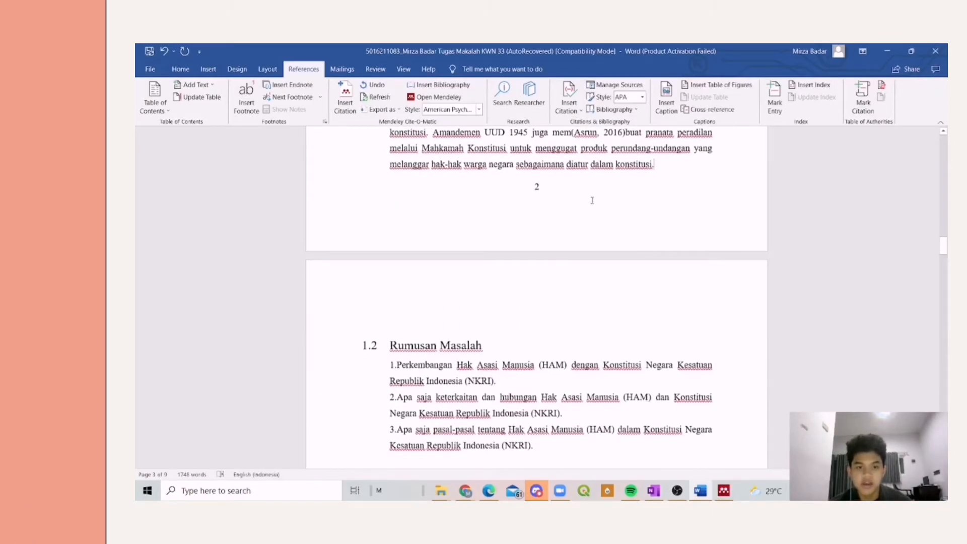
{"action": "scroll", "coordinate": [585, 198], "scroll_direction": "down", "scroll_amount": 1}
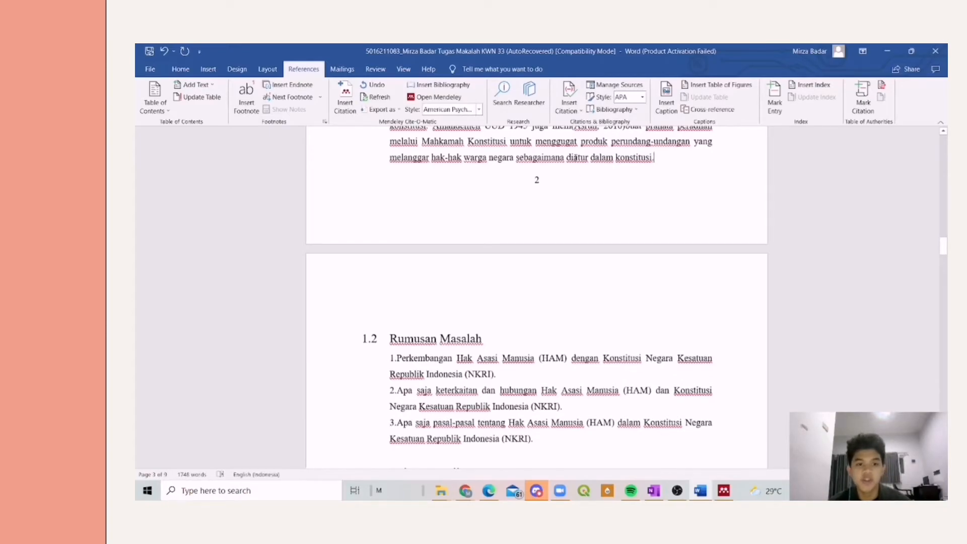
{"action": "scroll", "coordinate": [585, 177], "scroll_direction": "down", "scroll_amount": 1}
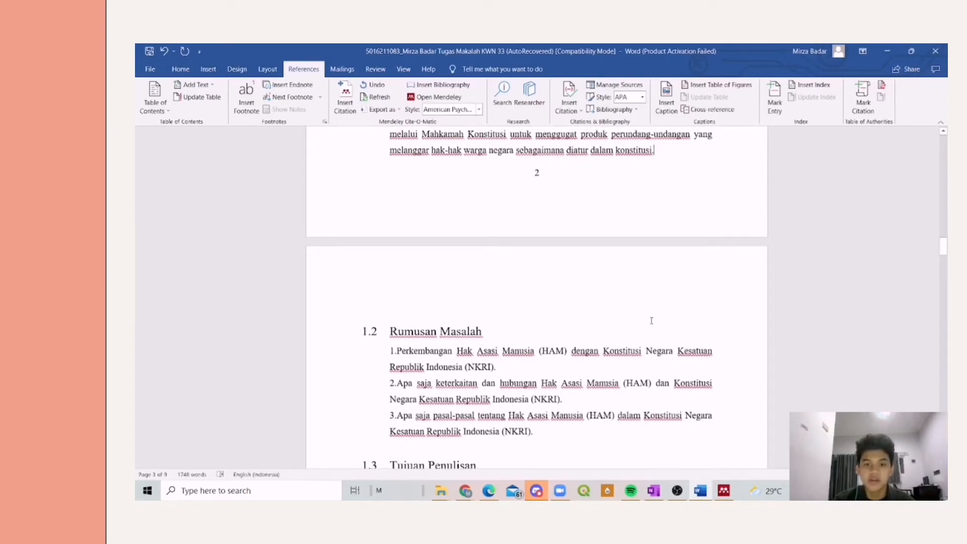
{"action": "mouse_move", "coordinate": [489, 490]}
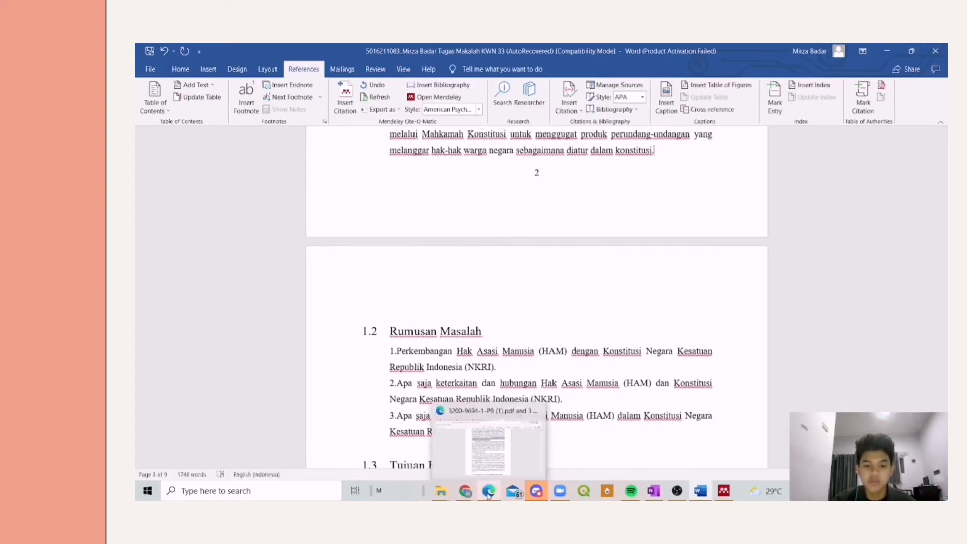
{"action": "left_click", "coordinate": [493, 467]}
{"action": "scroll", "coordinate": [548, 272], "scroll_direction": "up", "scroll_amount": 2}
{"action": "left_click", "coordinate": [548, 272]}
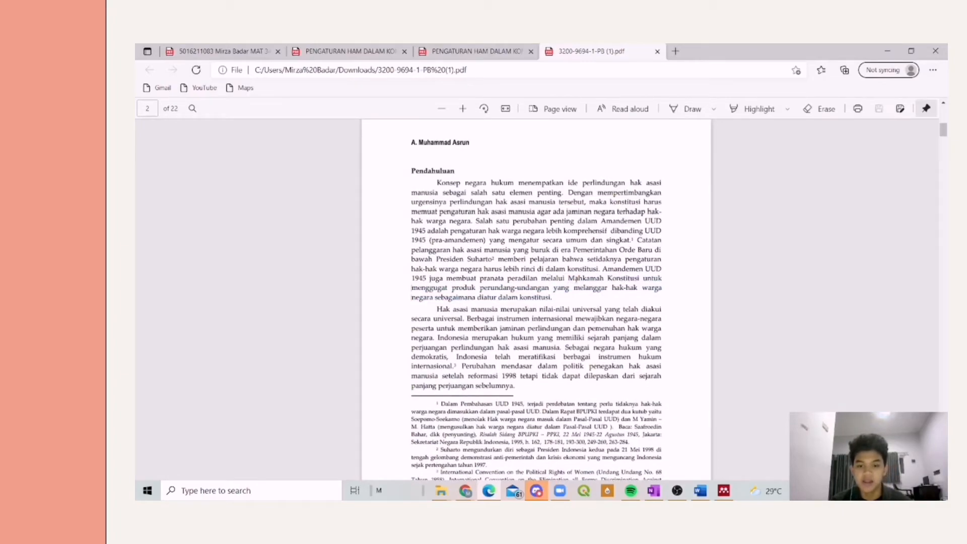
{"action": "left_click_drag", "start_coordinate": [584, 283], "coordinate": [548, 300]}
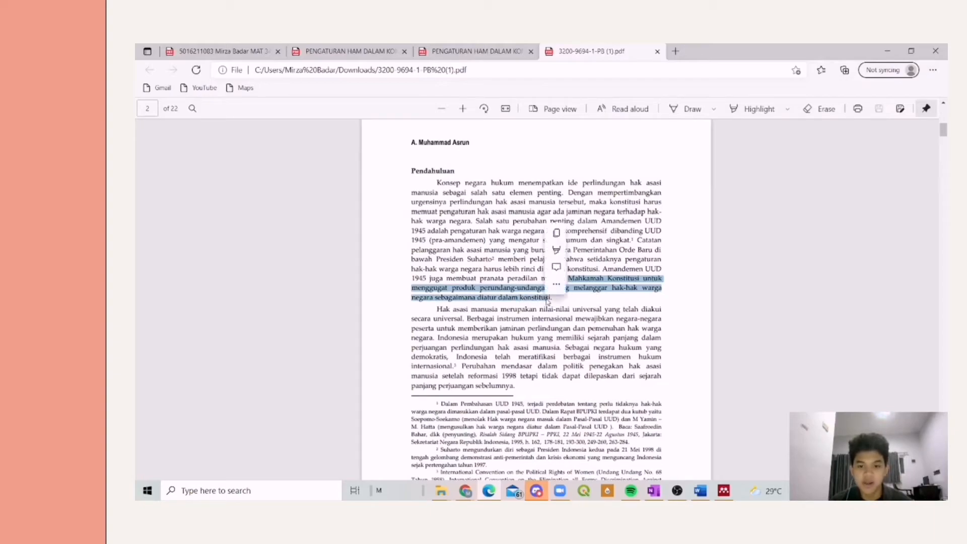
{"action": "left_click", "coordinate": [515, 267]}
{"action": "scroll", "coordinate": [515, 268], "scroll_direction": "up", "scroll_amount": 10}
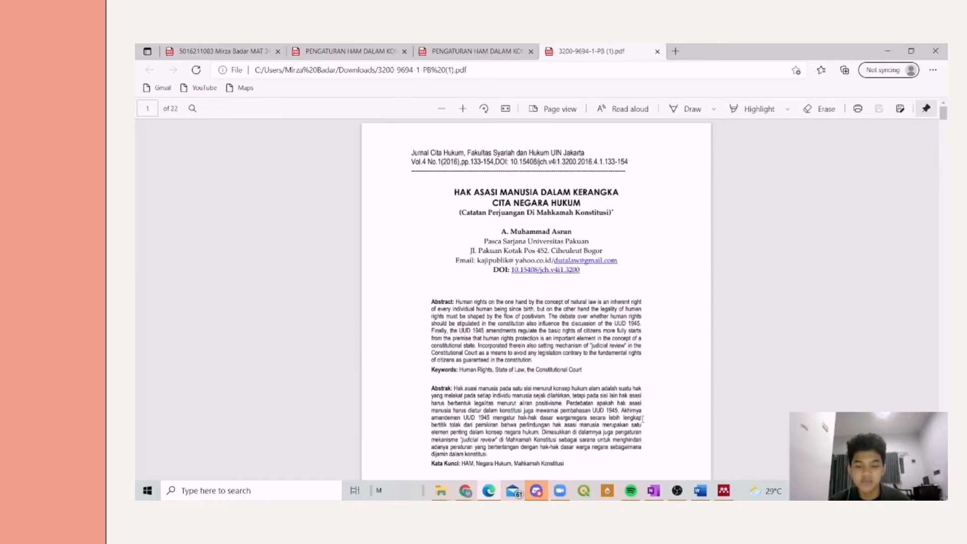
{"action": "mouse_move", "coordinate": [699, 498]}
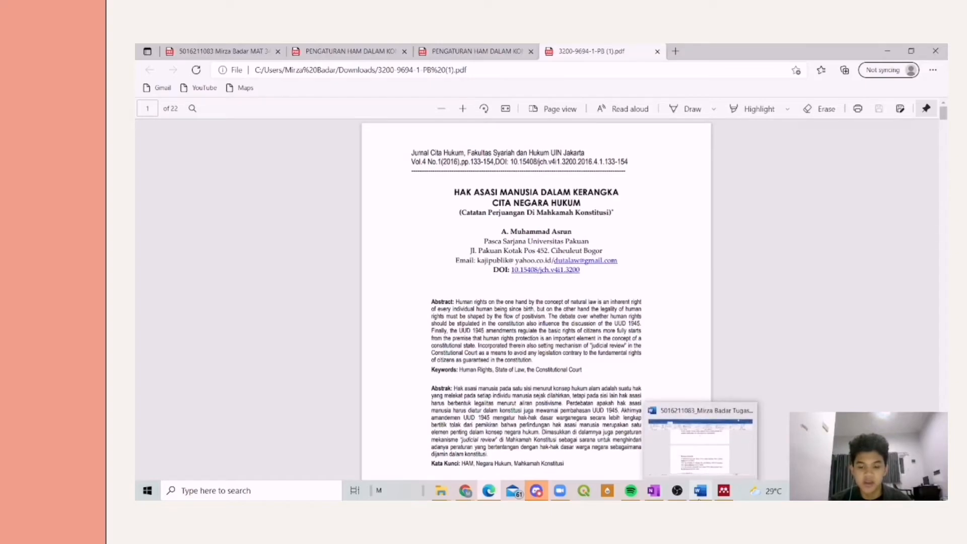
{"action": "left_click", "coordinate": [700, 447]}
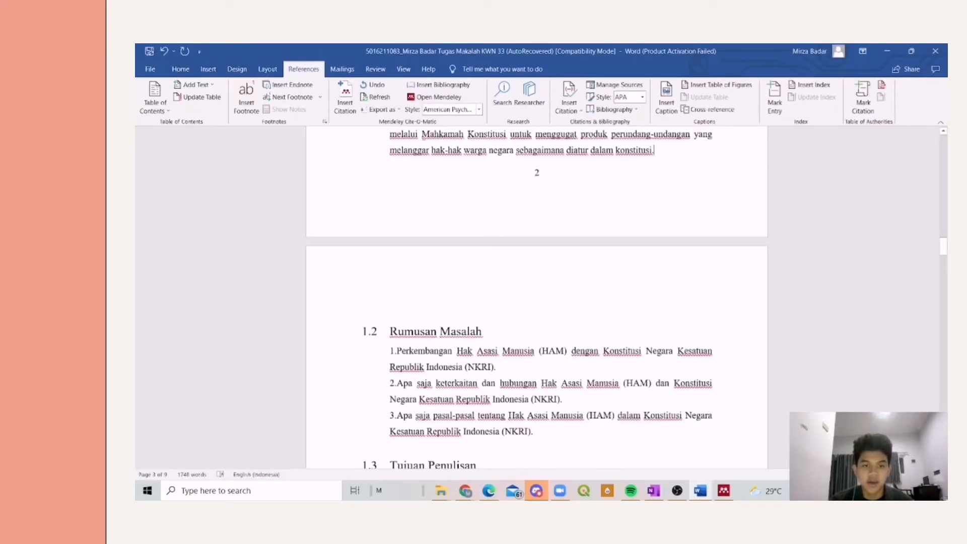
Step: Insert a Mendeley citation of "Hak Asasi Manusia Dalam Kerangka Negara Hukum" after "diatur dalam konstitusi." by picking the article in Mendeley Desktop
{"action": "left_click_drag", "start_coordinate": [421, 134], "coordinate": [466, 133]}
{"action": "left_click_drag", "start_coordinate": [566, 150], "coordinate": [652, 151]}
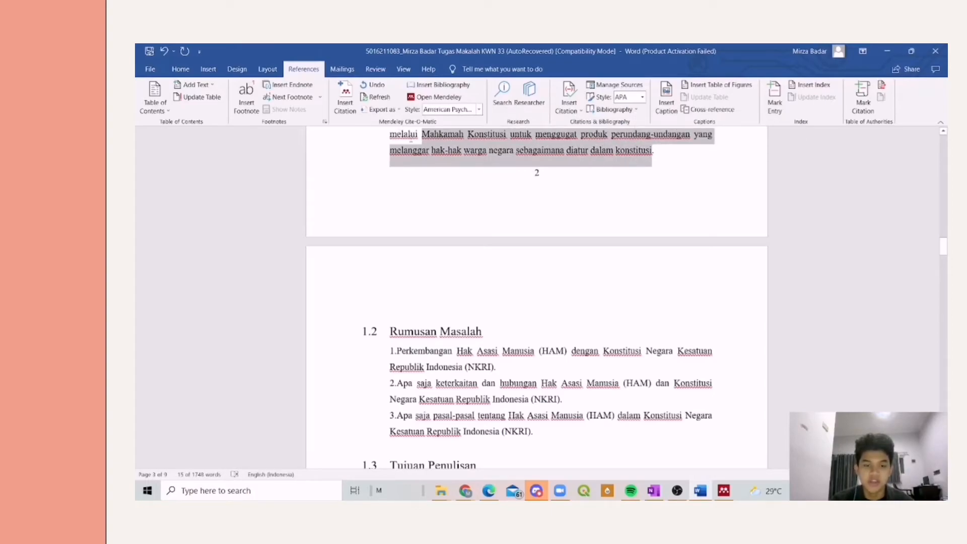
{"action": "left_click", "coordinate": [411, 134]}
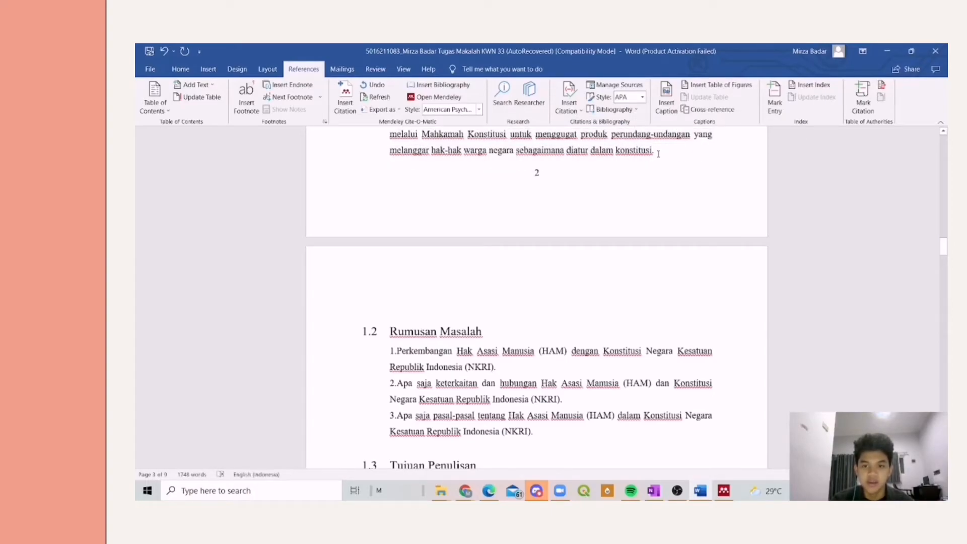
{"action": "left_click", "coordinate": [345, 100]}
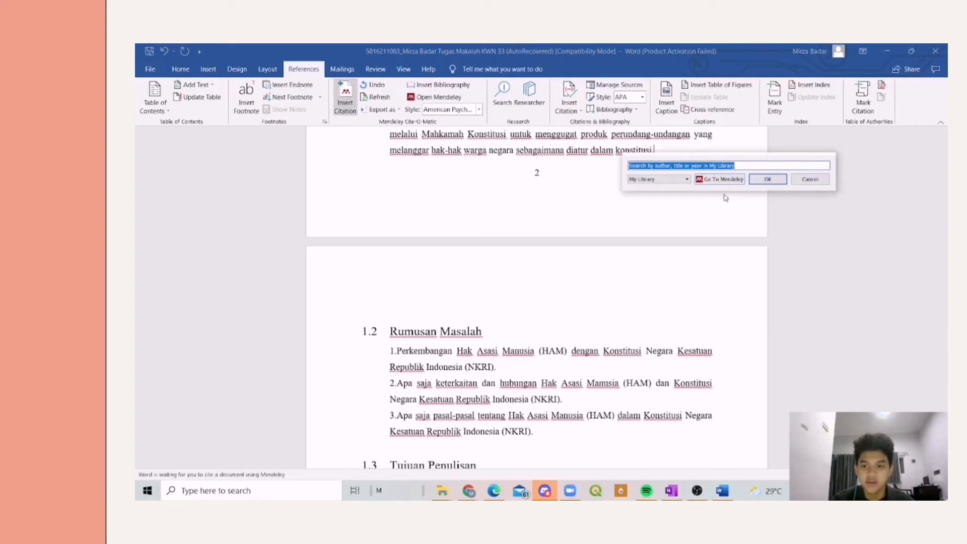
{"action": "left_click", "coordinate": [721, 180]}
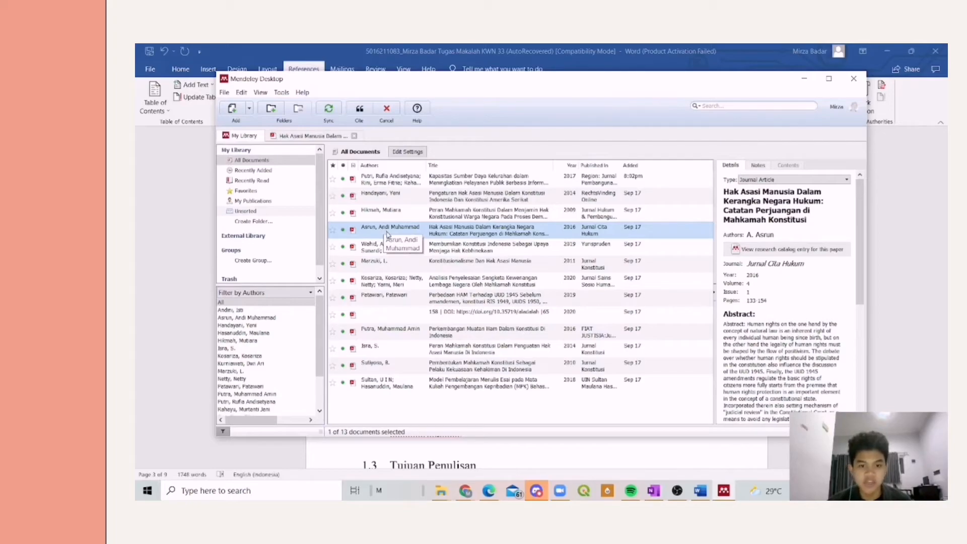
{"action": "double_click", "coordinate": [437, 231]}
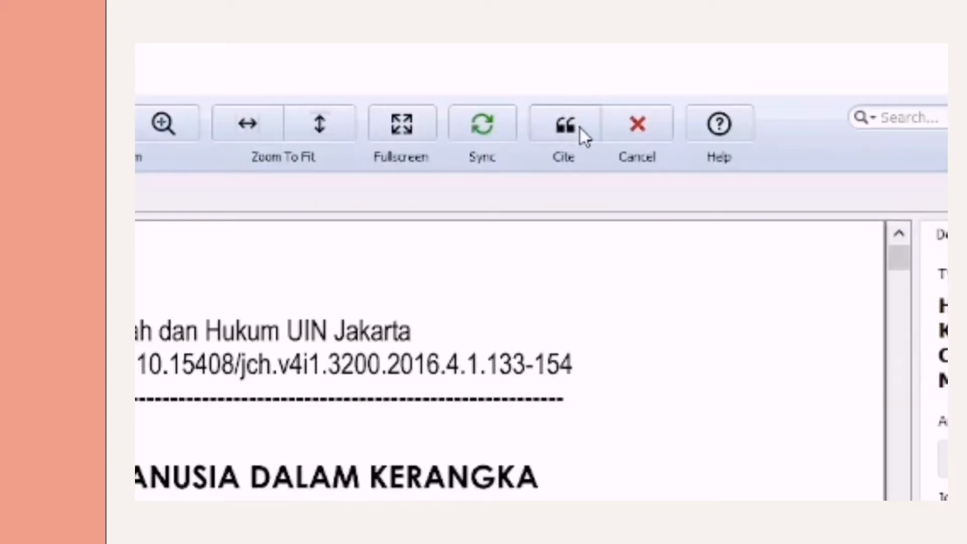
{"action": "left_click", "coordinate": [586, 111]}
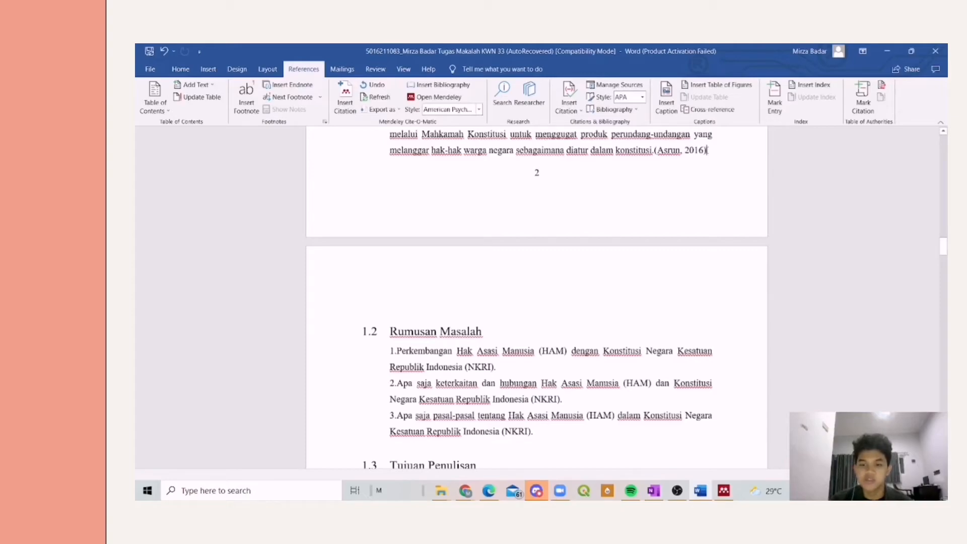
{"action": "left_click_drag", "start_coordinate": [707, 149], "coordinate": [655, 150]}
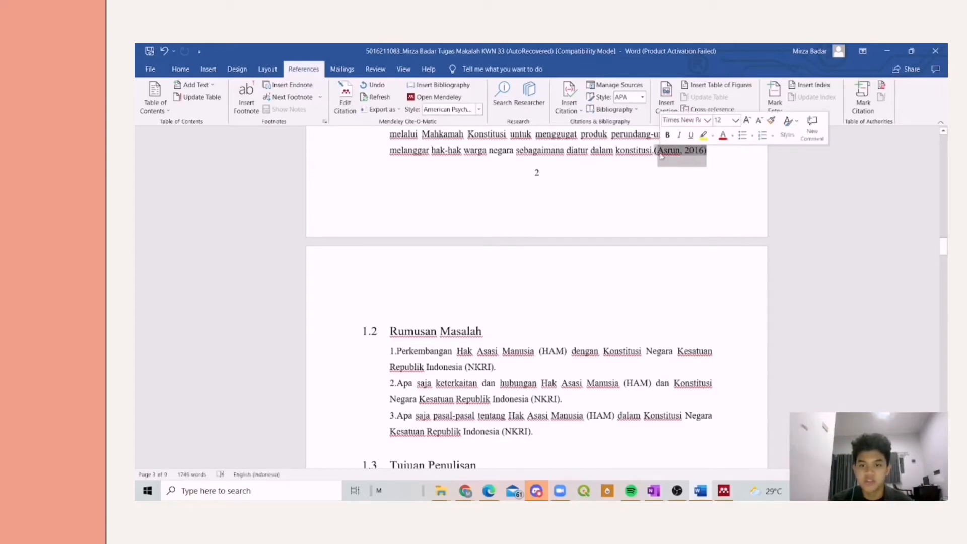
{"action": "left_click", "coordinate": [537, 172]}
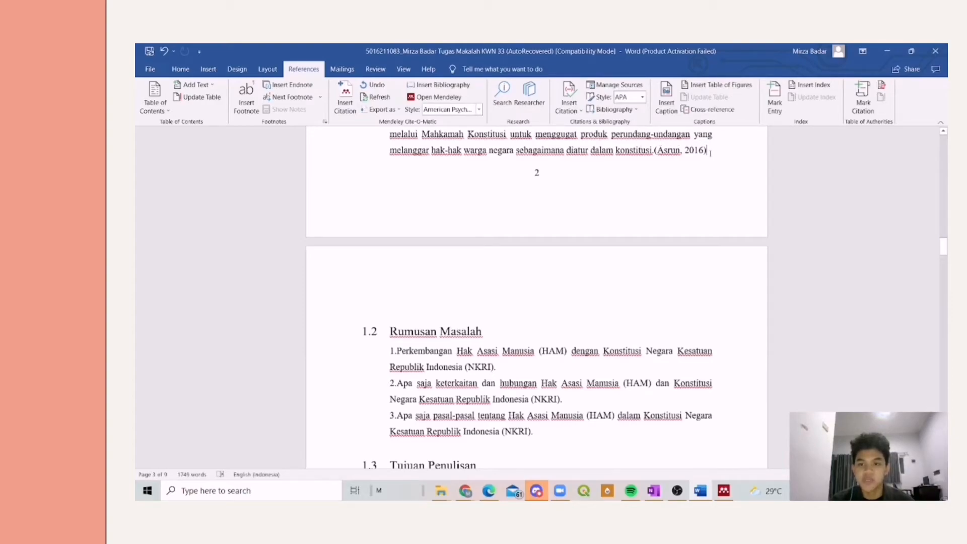
Step: Set the Mendeley citation style to Chicago Manual of Style 17th edition (full note) from the installed citation styles
{"action": "left_click", "coordinate": [480, 110]}
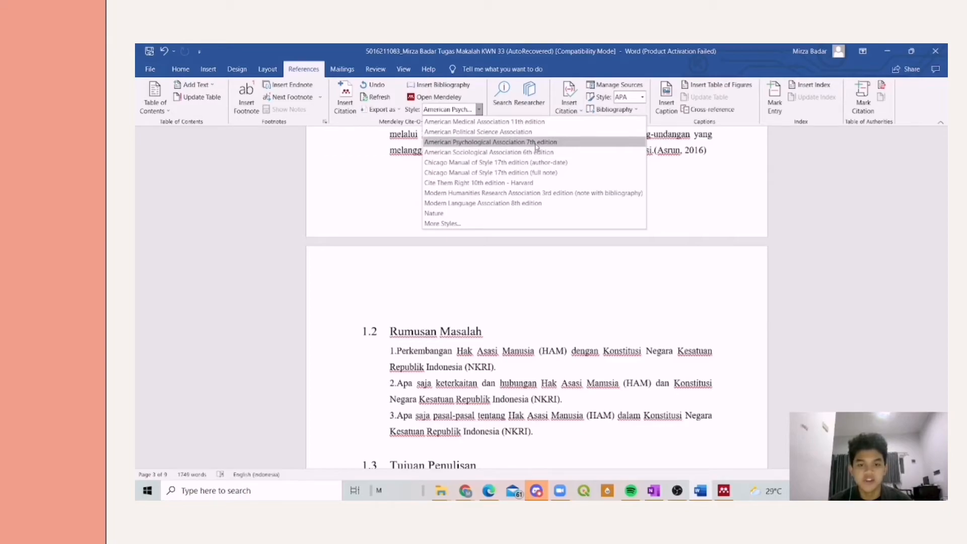
{"action": "left_click", "coordinate": [496, 224]}
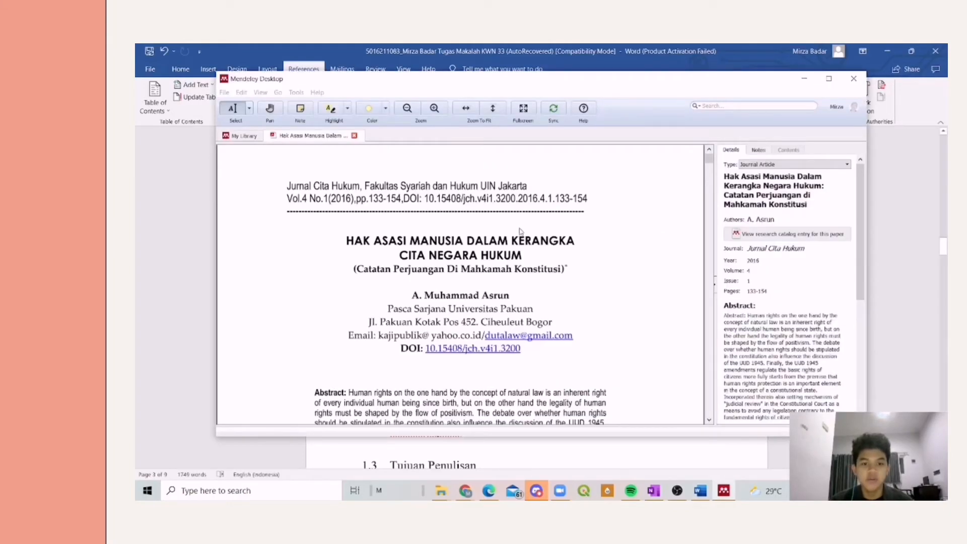
{"action": "scroll", "coordinate": [523, 251], "scroll_direction": "down", "scroll_amount": 3}
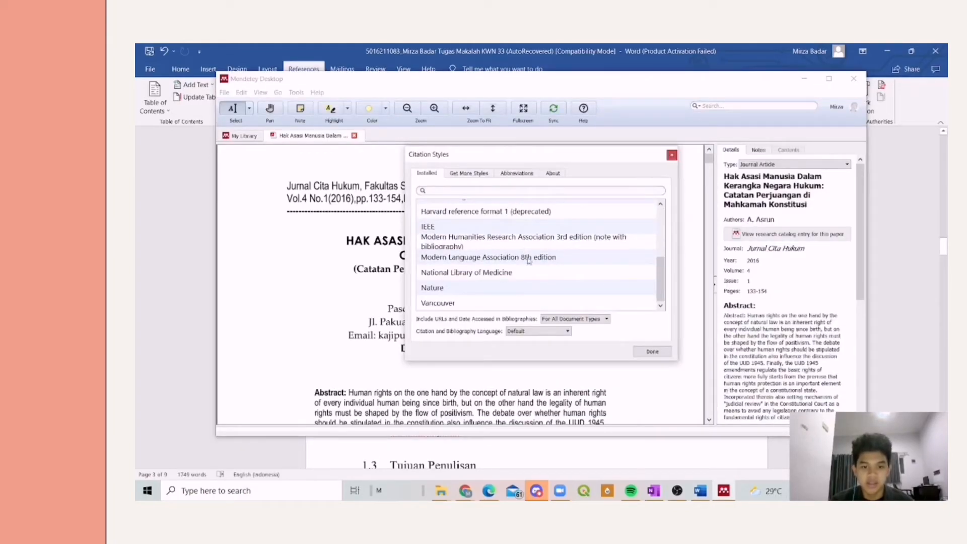
{"action": "scroll", "coordinate": [529, 264], "scroll_direction": "up", "scroll_amount": 2}
{"action": "scroll", "coordinate": [531, 268], "scroll_direction": "up", "scroll_amount": 2}
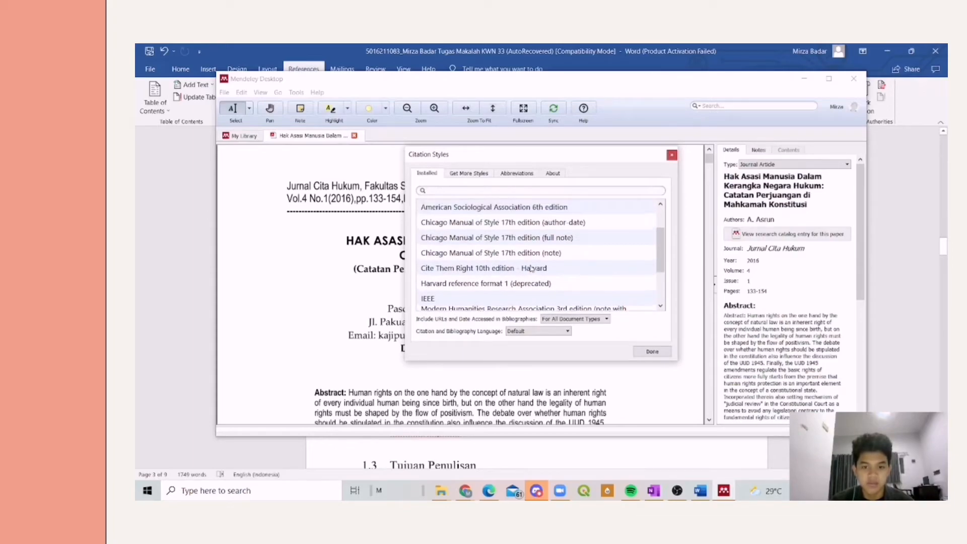
{"action": "scroll", "coordinate": [532, 269], "scroll_direction": "up", "scroll_amount": 1}
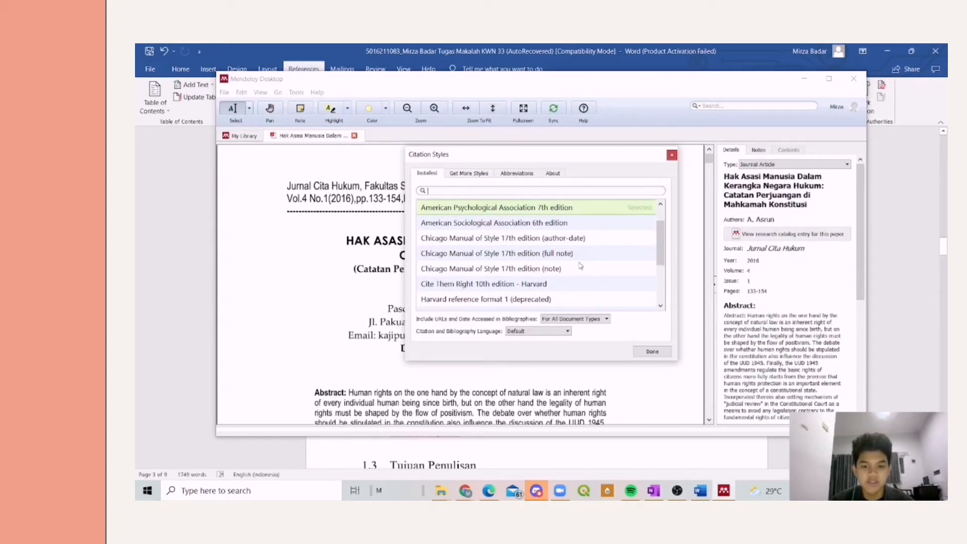
{"action": "left_click", "coordinate": [556, 256]}
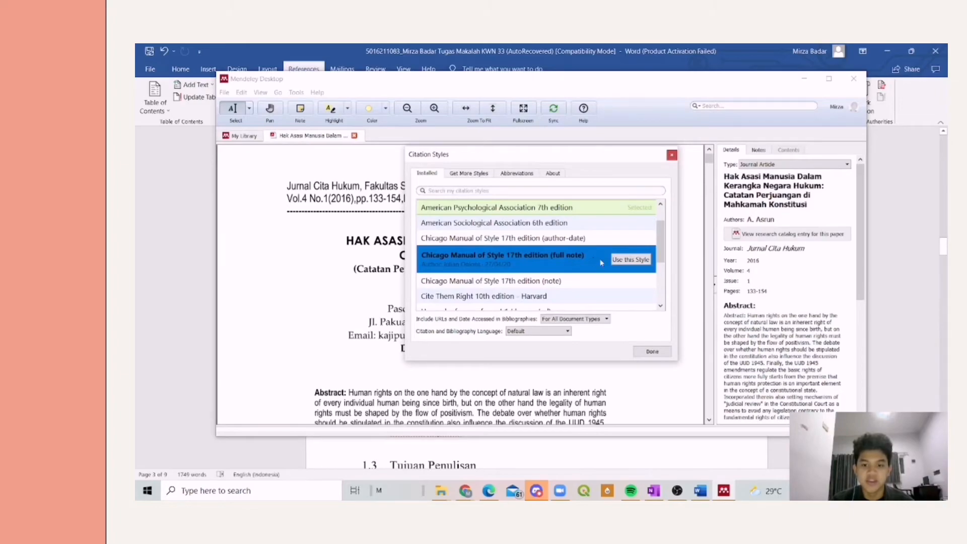
{"action": "left_click", "coordinate": [619, 263]}
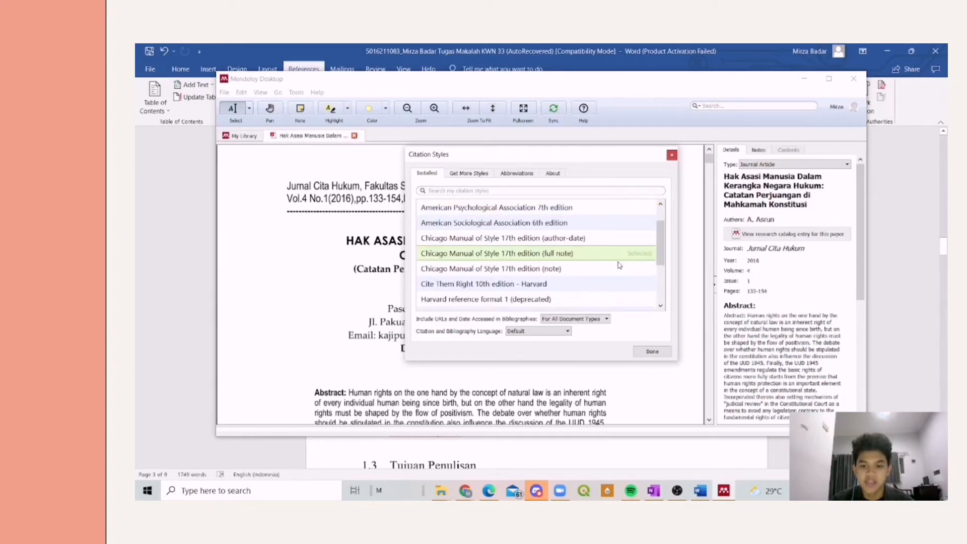
{"action": "left_click", "coordinate": [652, 351]}
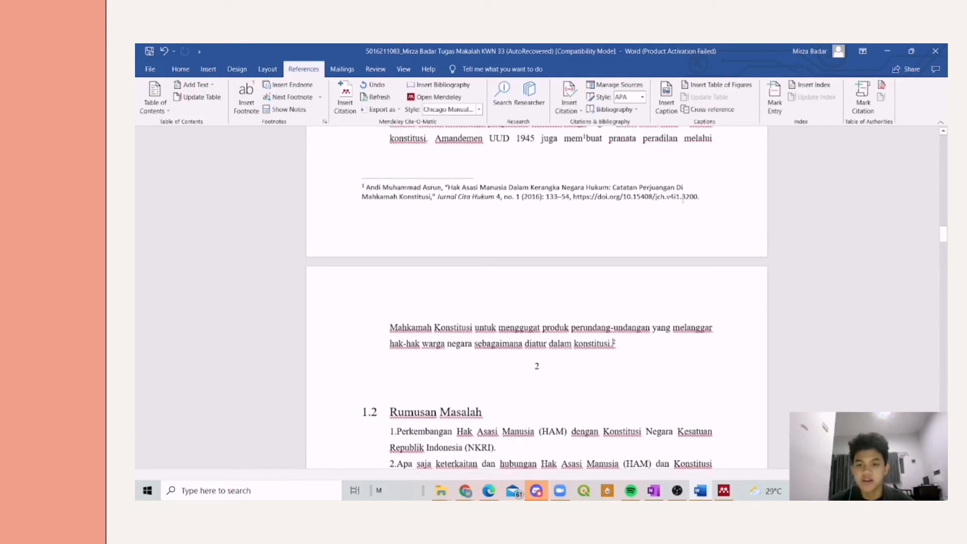
Step: Inspect the article's footnote citation and set the Mendeley citation style to American Psychological Association 7th edition
{"action": "scroll", "coordinate": [682, 200], "scroll_direction": "up", "scroll_amount": 3}
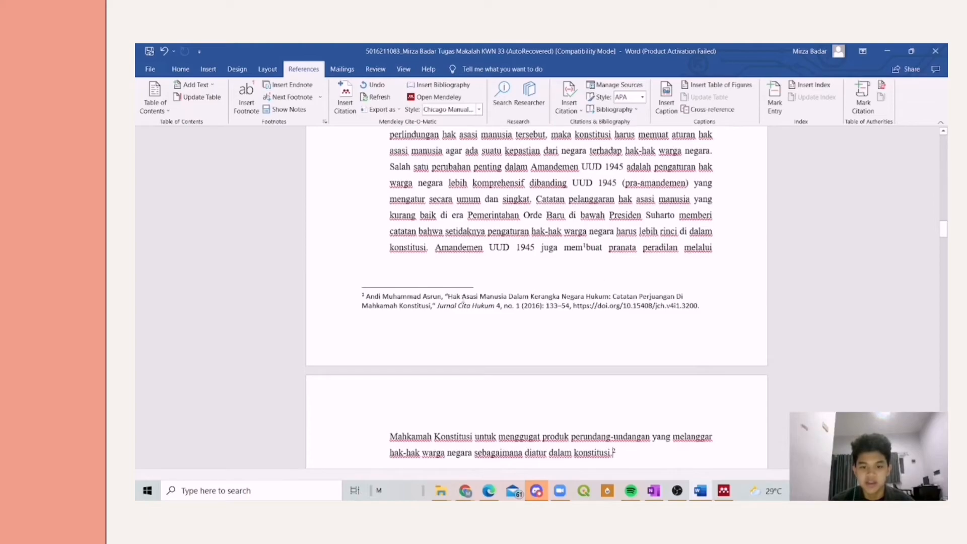
{"action": "left_click_drag", "start_coordinate": [357, 293], "coordinate": [699, 306]}
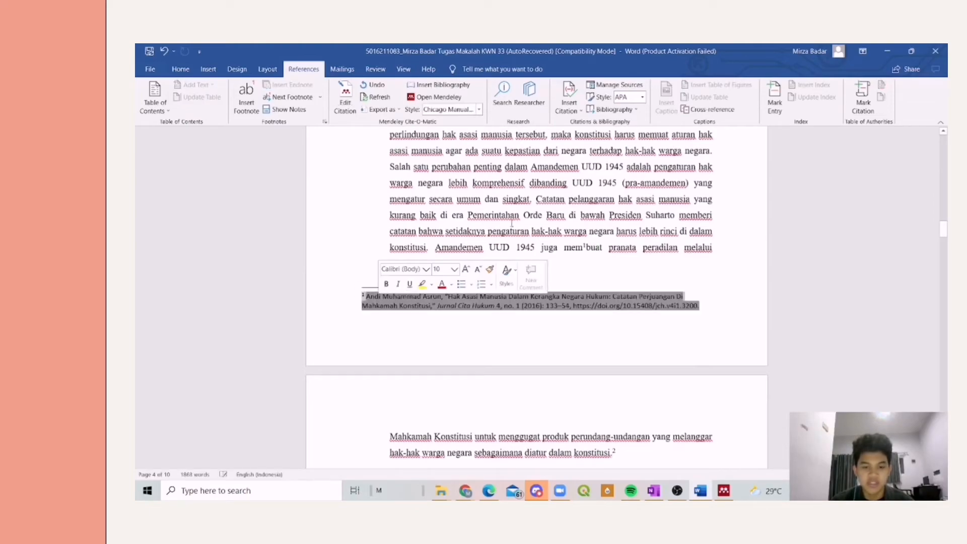
{"action": "left_click", "coordinate": [504, 191]}
{"action": "scroll", "coordinate": [504, 190], "scroll_direction": "down", "scroll_amount": 3}
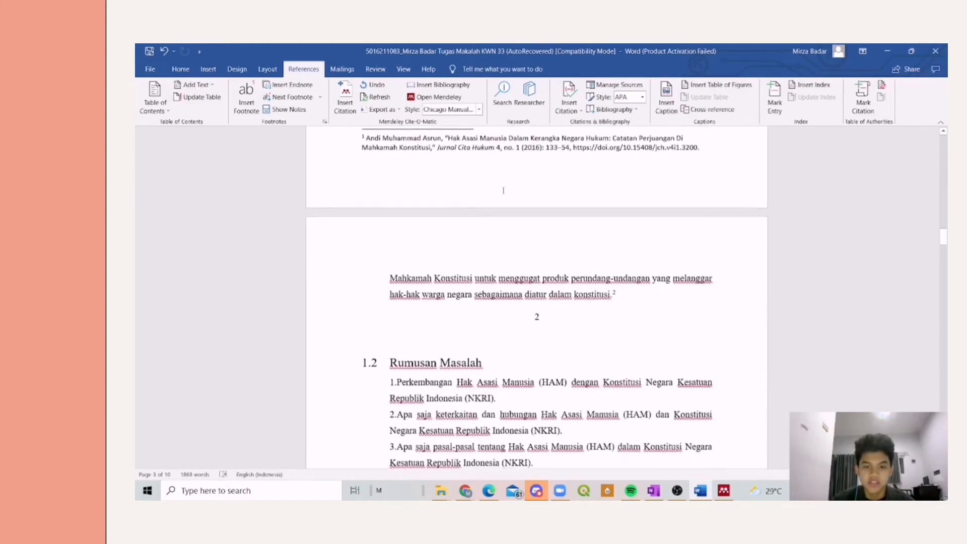
{"action": "left_click", "coordinate": [479, 110]}
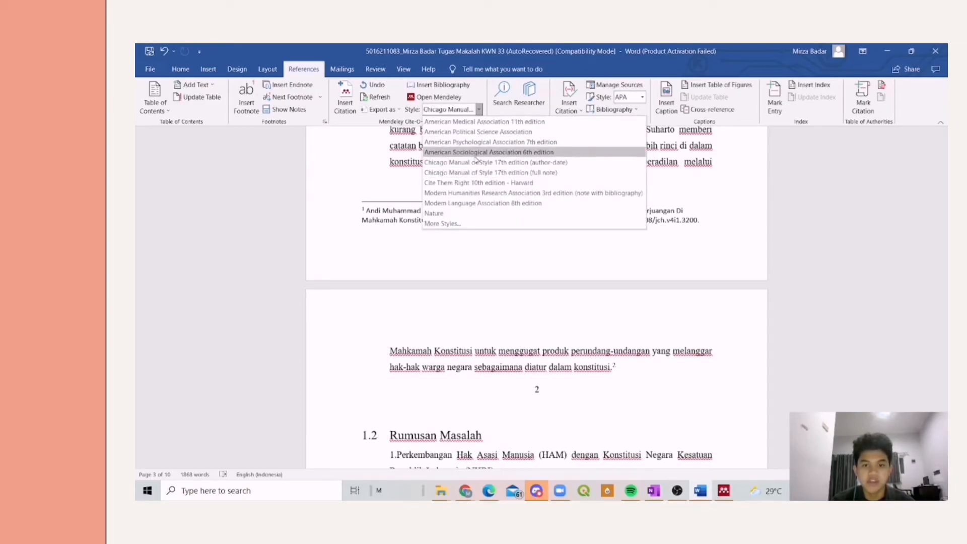
{"action": "left_click", "coordinate": [501, 143]}
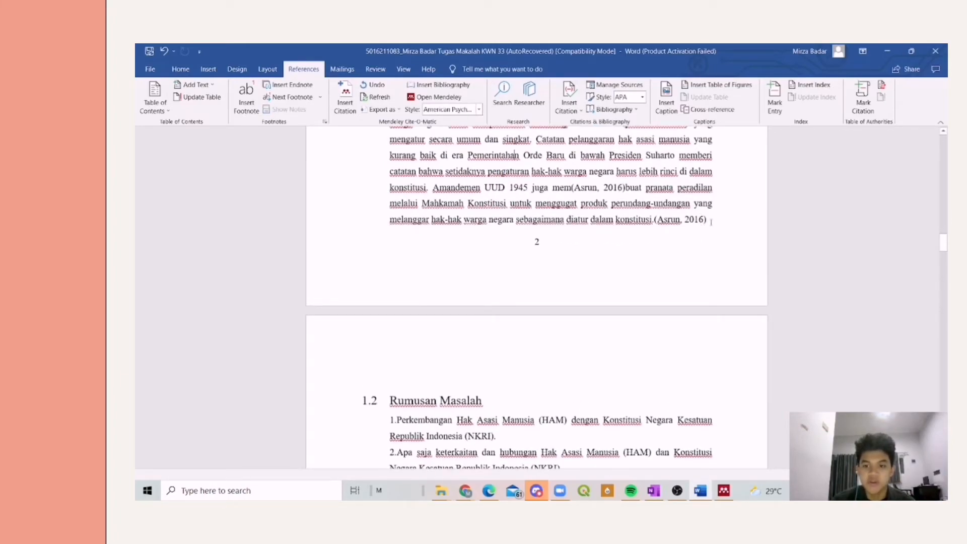
Step: Browse Mendeley's installed citation styles and search the additional downloadable styles for "a"
{"action": "left_click", "coordinate": [478, 109]}
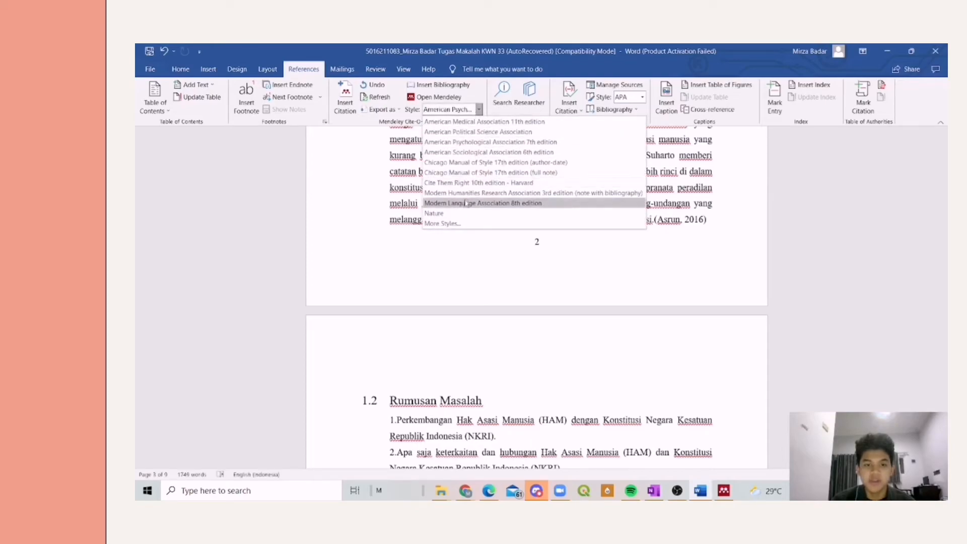
{"action": "left_click", "coordinate": [462, 223]}
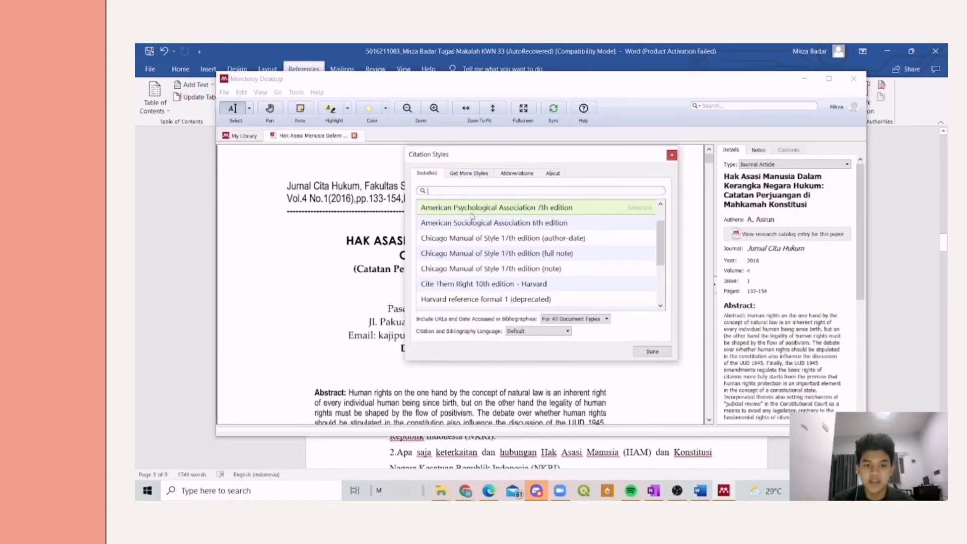
{"action": "scroll", "coordinate": [503, 297], "scroll_direction": "down", "scroll_amount": 2}
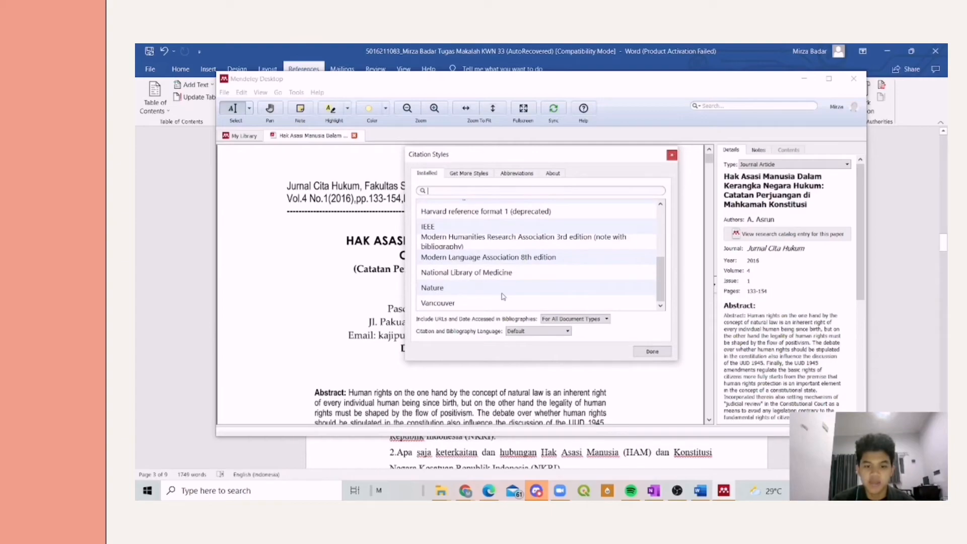
{"action": "left_click", "coordinate": [474, 175]}
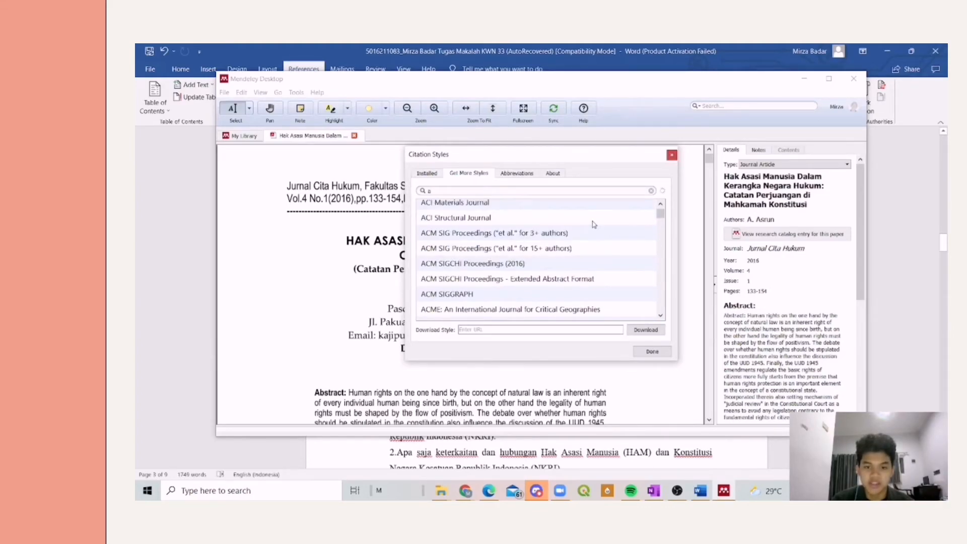
{"action": "left_click", "coordinate": [673, 156]}
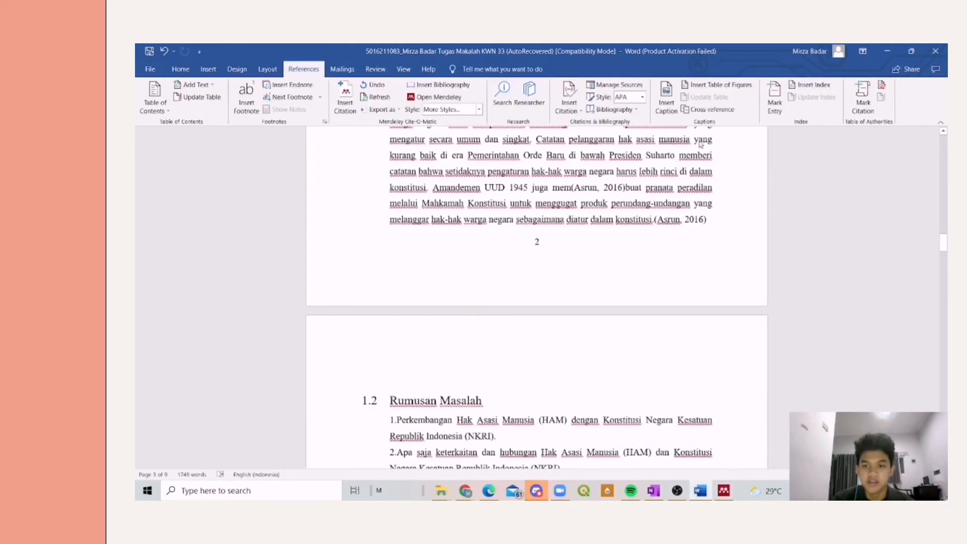
{"action": "scroll", "coordinate": [544, 207], "scroll_direction": "up", "scroll_amount": 5}
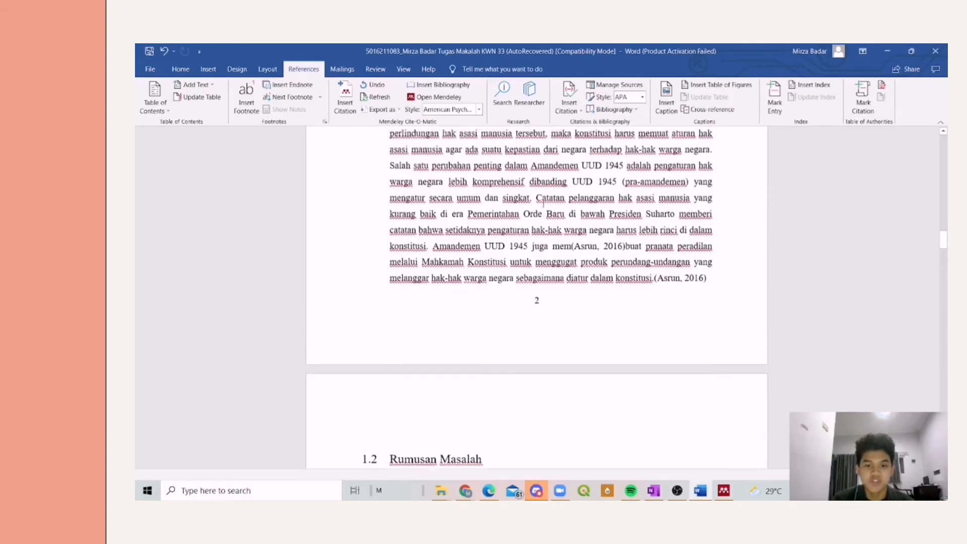
{"action": "scroll", "coordinate": [595, 275], "scroll_direction": "down", "scroll_amount": 7}
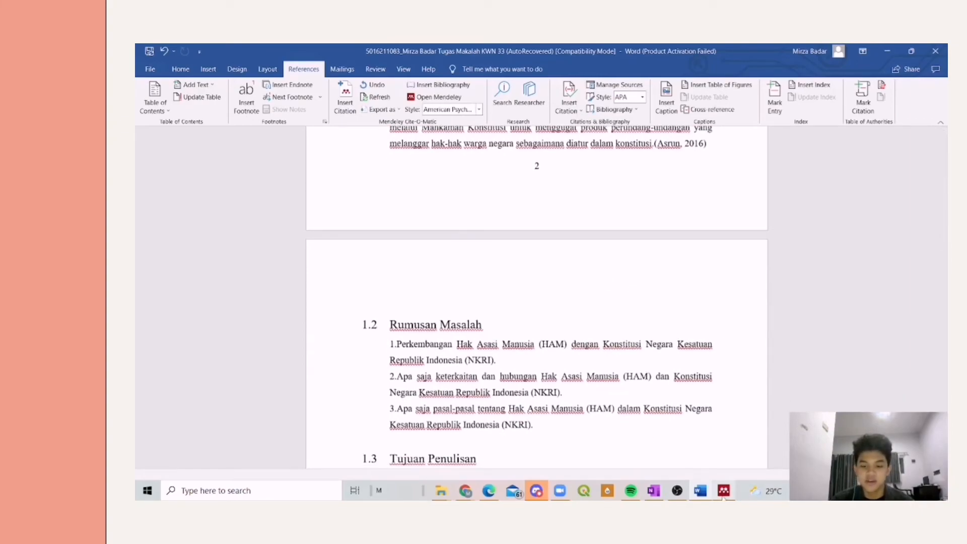
{"action": "mouse_move", "coordinate": [697, 493]}
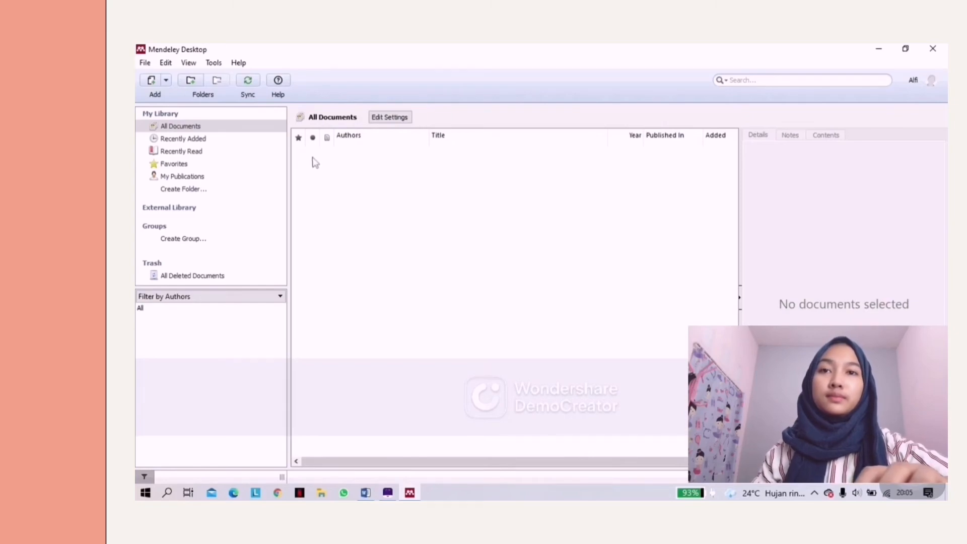
Step: Add the two PDFs in the Documents folder, the BukuHandbookIlmuPariwisata file and buku-tim-public-120, to the Mendeley library
{"action": "left_click", "coordinate": [166, 81]}
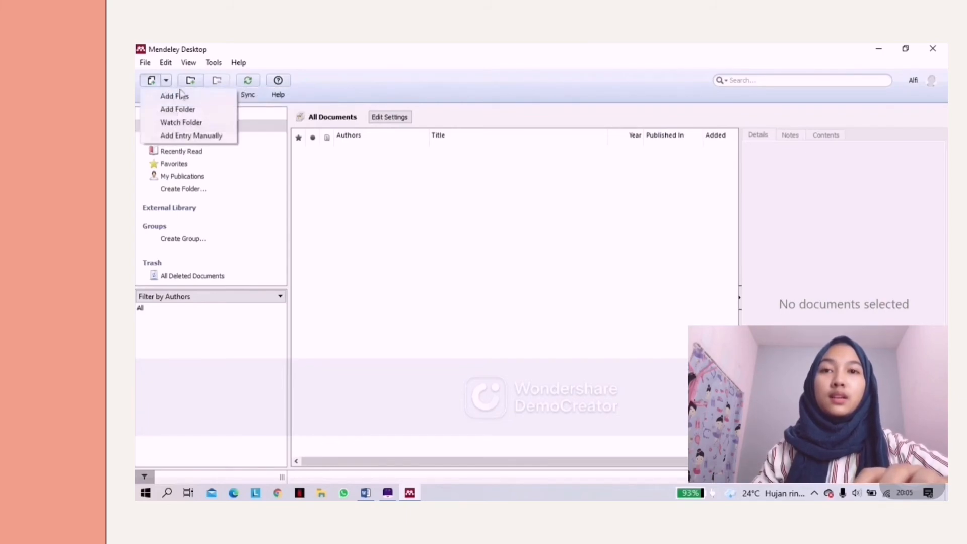
{"action": "left_click", "coordinate": [176, 95]}
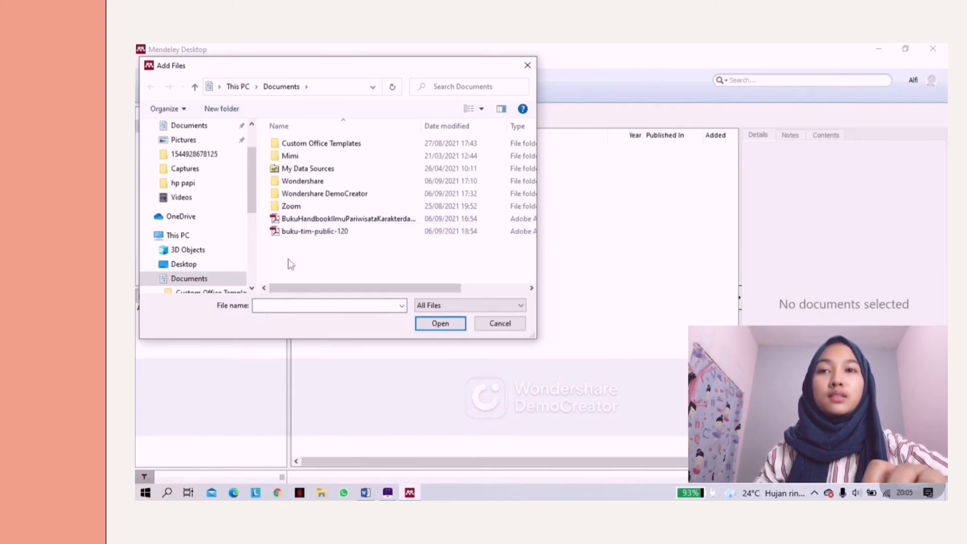
{"action": "left_click_drag", "start_coordinate": [273, 252], "coordinate": [301, 215]}
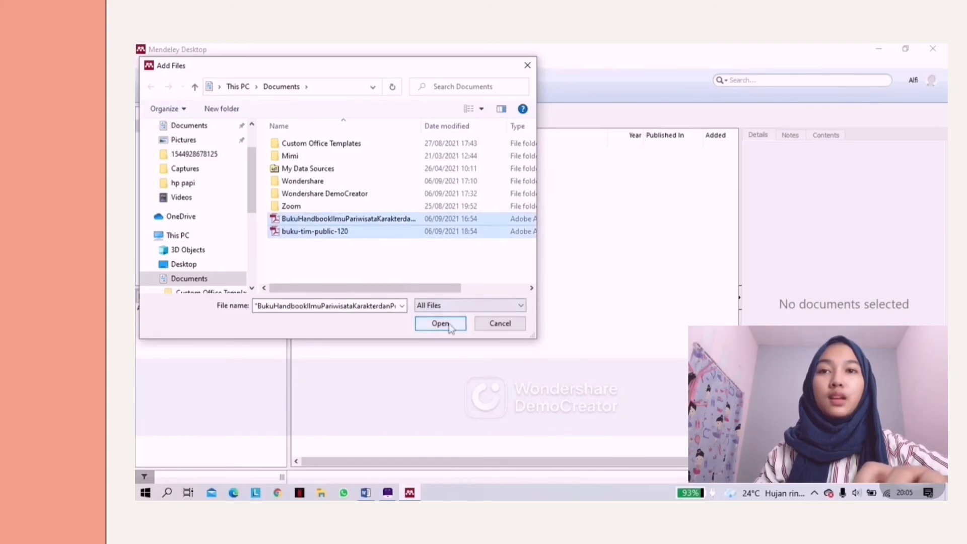
{"action": "left_click", "coordinate": [440, 323]}
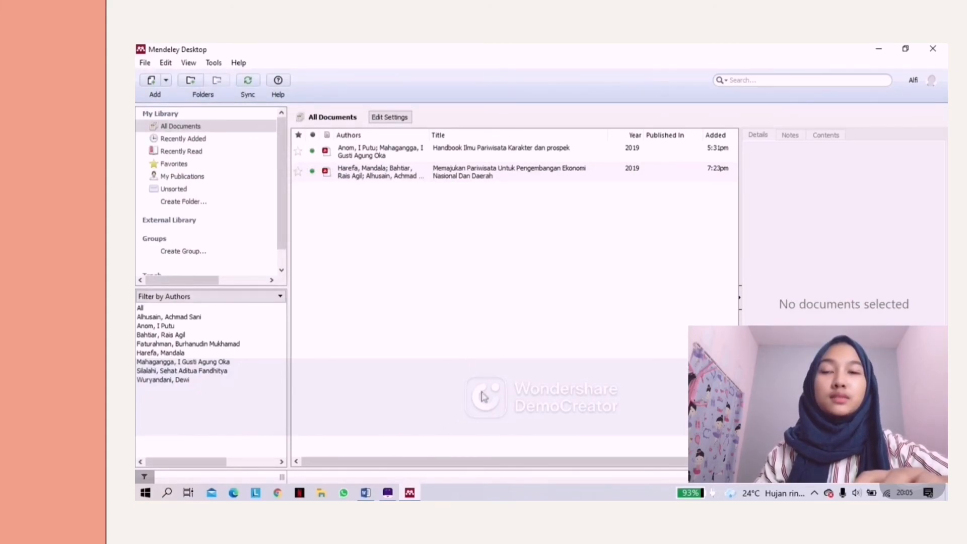
Step: Copy the formatted reference of "Handbook Ilmu Pariwisata Karakter dan prospek" from Mendeley Desktop into the blank Word document
{"action": "left_click", "coordinate": [366, 493]}
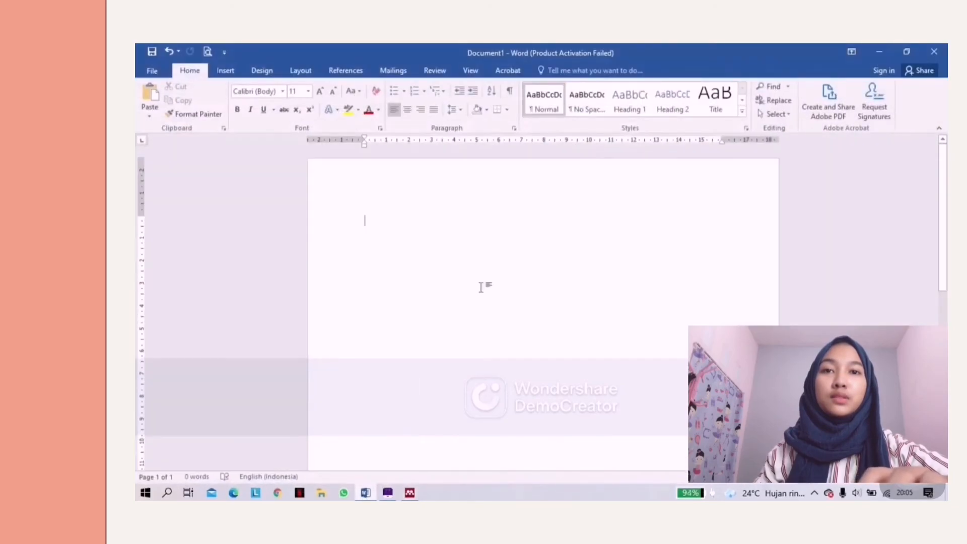
{"action": "left_click", "coordinate": [879, 51]}
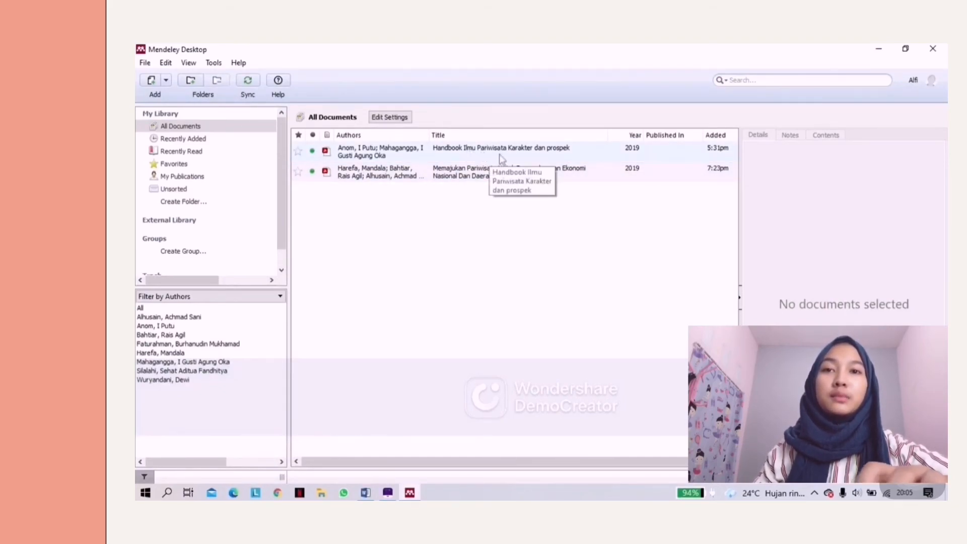
{"action": "left_click", "coordinate": [429, 156]}
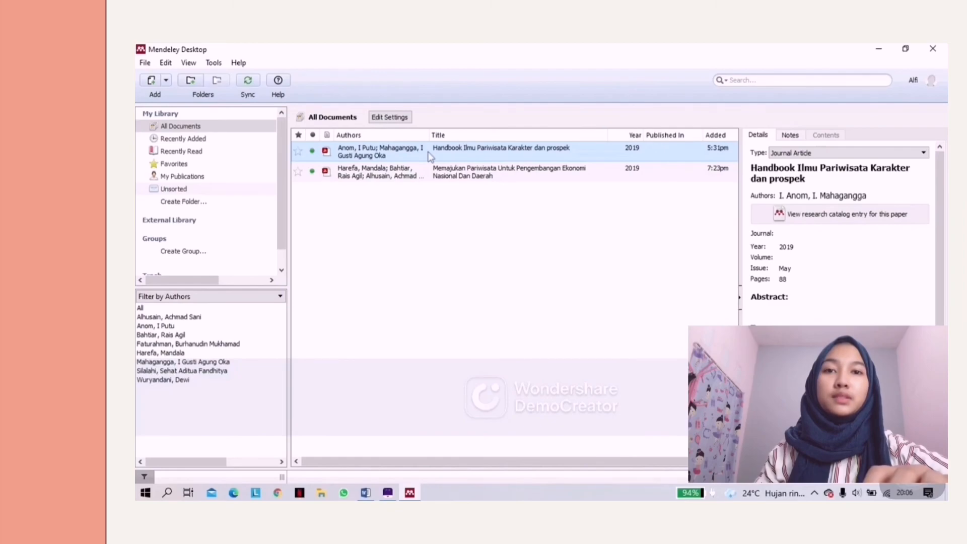
{"action": "left_click", "coordinate": [367, 494]}
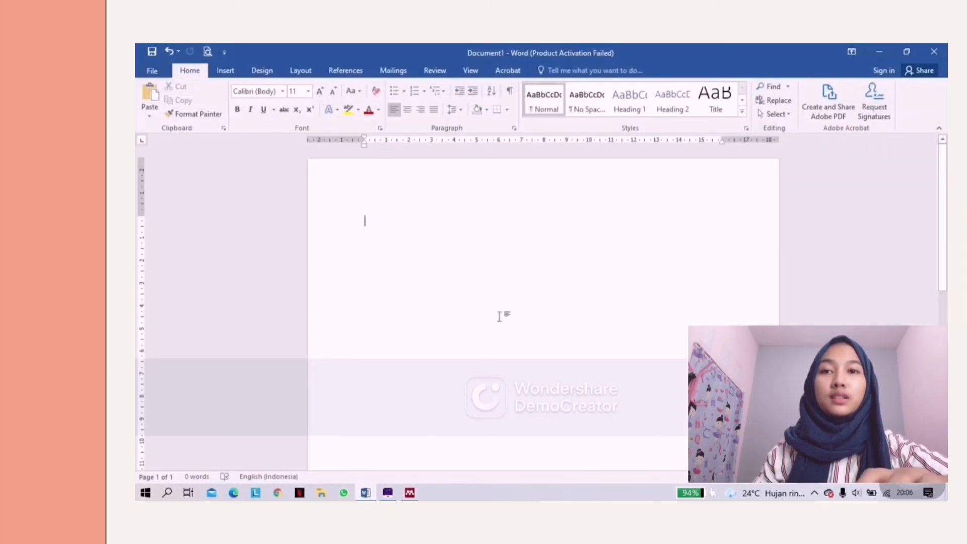
{"action": "type", "text": "Anom, I. P., & Mahagangga, I. G. A. O. (2019). Handbook Ilmu Pariwisata Karakter dan prospek. May, 88. https://www.google.co.id/books/edition/Handbook_Ilmu_Pariwisata/TsLvDwAAQBAJ?hl=id&gbpv=1&dq=paradigma+penelitian+merupakan&pg=PA77&printsec=frontcover"}
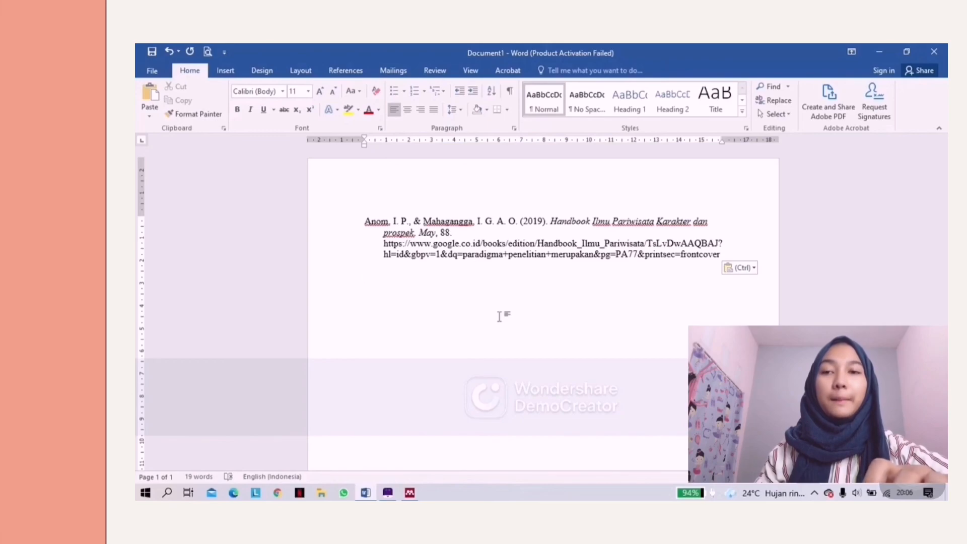
Step: Copy the formatted reference of "Memajukan Pariwisata Untuk Pengembangan Ekonomi Nasional Dan Daerah" from Mendeley Desktop below the first in Word, followed by a new line
{"action": "left_click", "coordinate": [409, 494]}
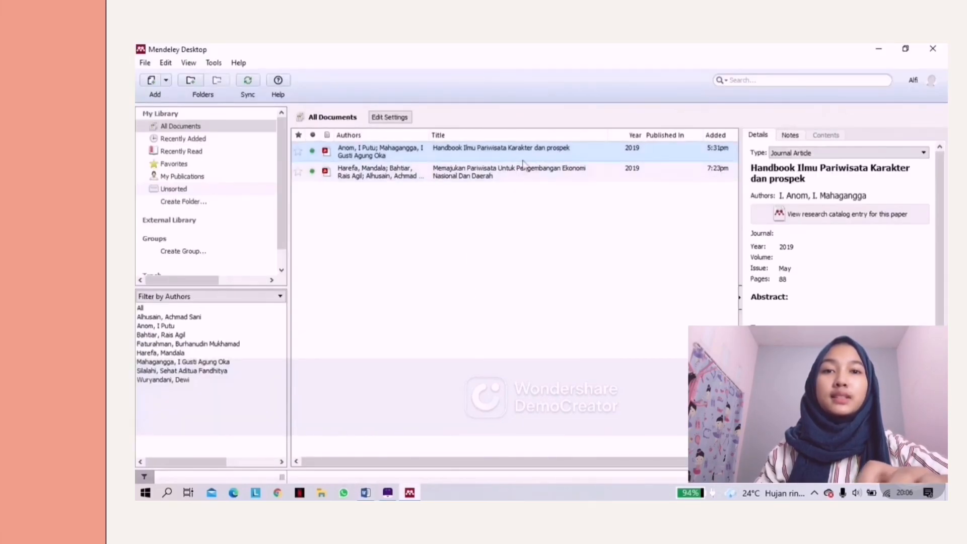
{"action": "left_click", "coordinate": [523, 180]}
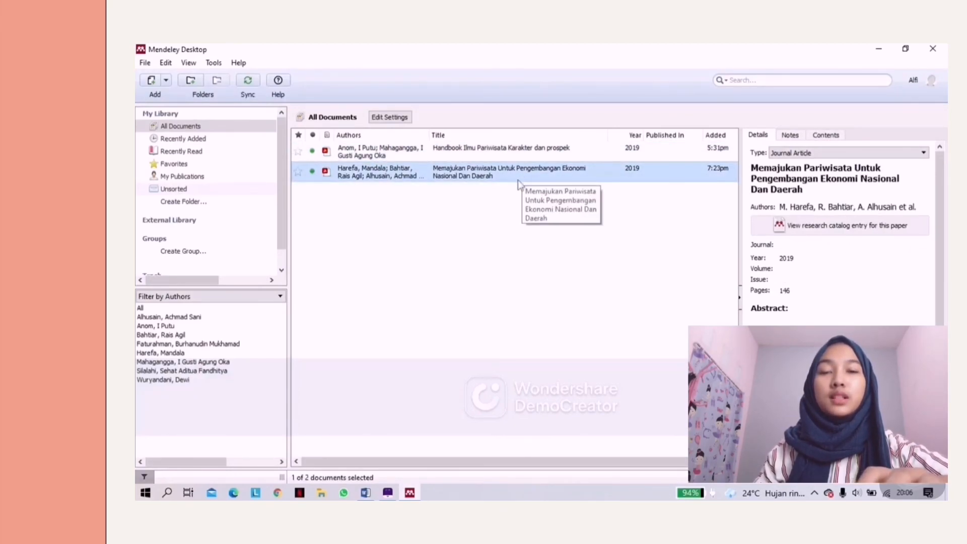
{"action": "left_click", "coordinate": [365, 493]}
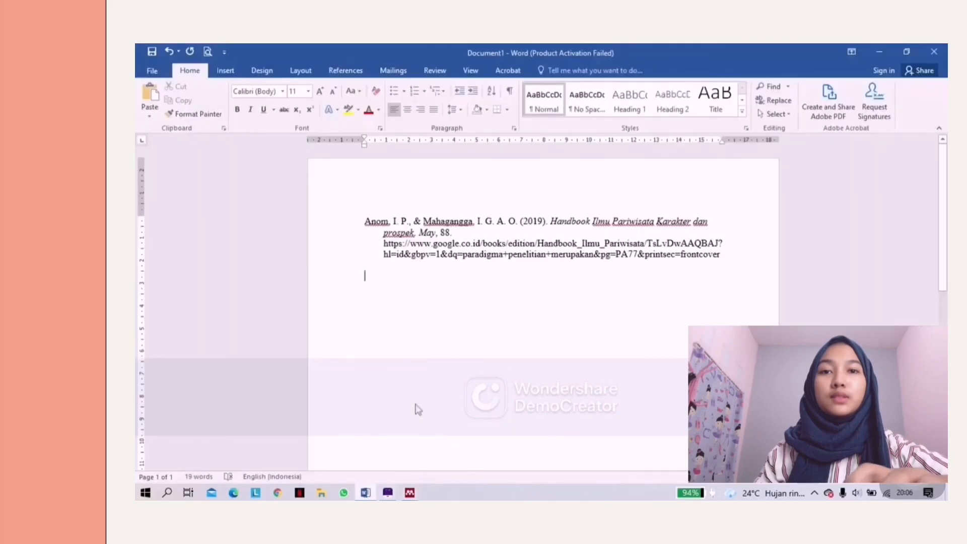
{"action": "type", "text": "Harefa, M., Bahtiar, R. A., Alhusain, A. S., Silalahi, S. A. F., Wuryandani, D., & Faturahman, B. M. (2019). Memajukan Pariwisata Untuk Pengembangan Ekonomi Nasional Dan Daerah. 146."}
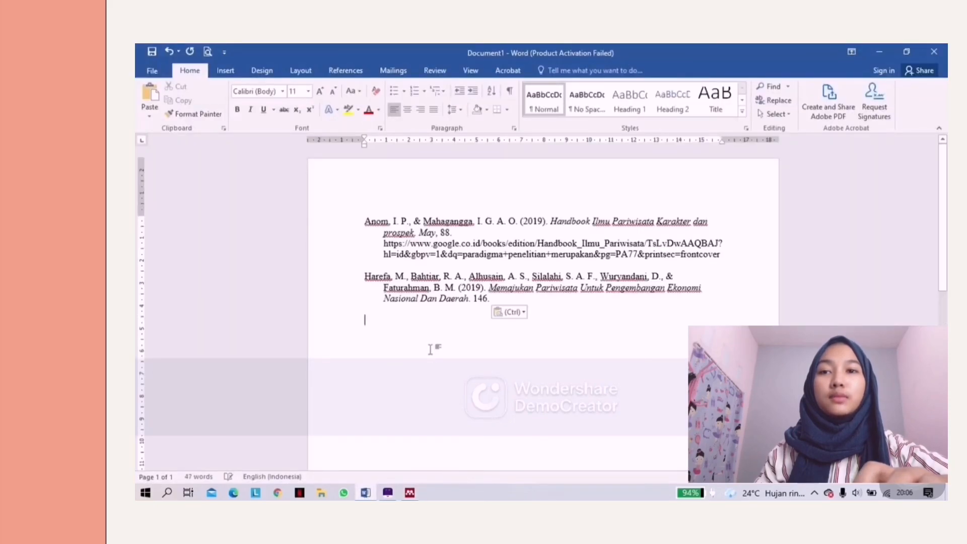
{"action": "key", "text": "Return"}
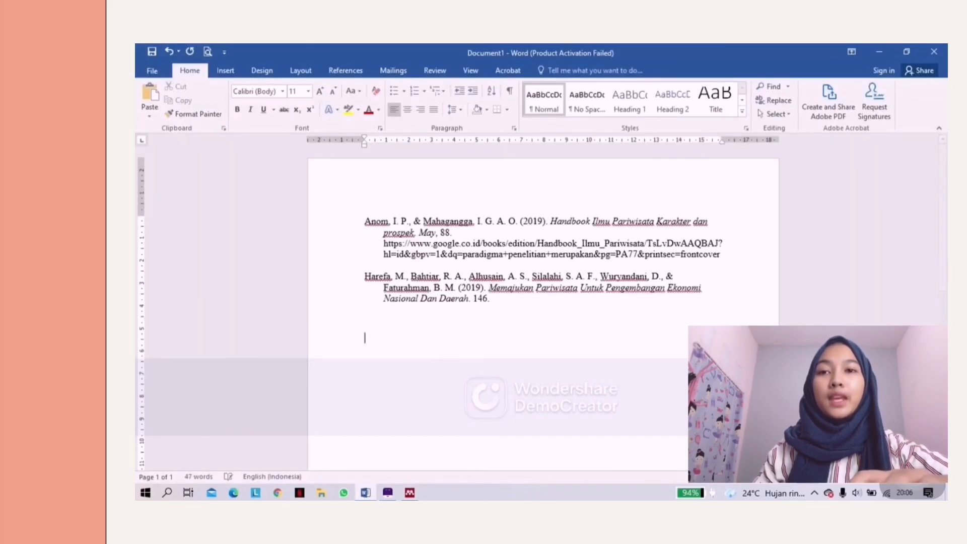